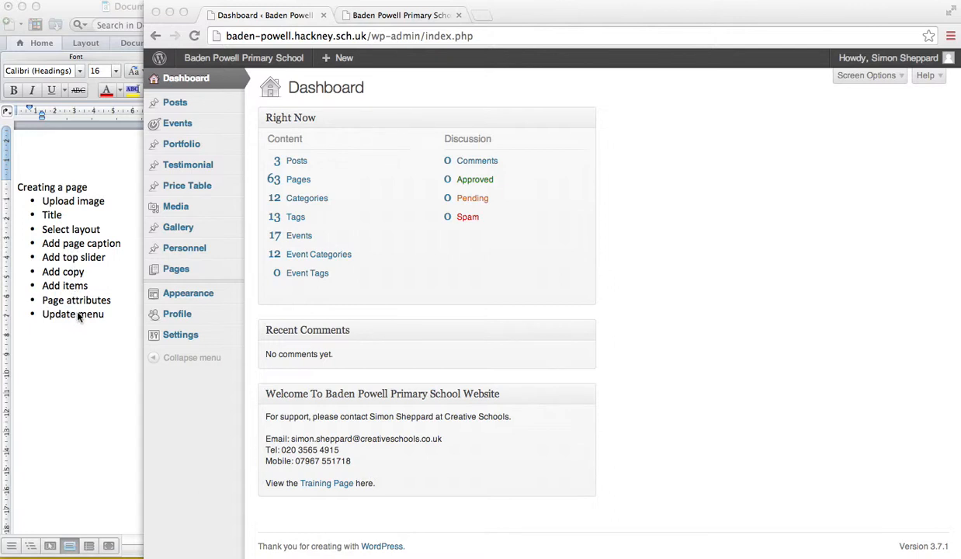
# - Examine the published school vision page's top image, title, caption, body copy and related pages sidebar as a model
pyautogui.click(655, 235)
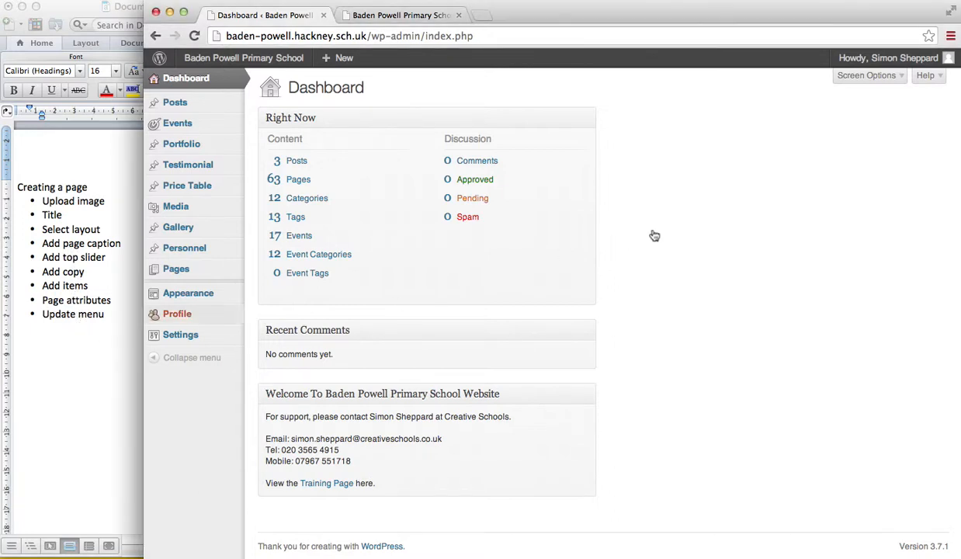
pyautogui.click(394, 15)
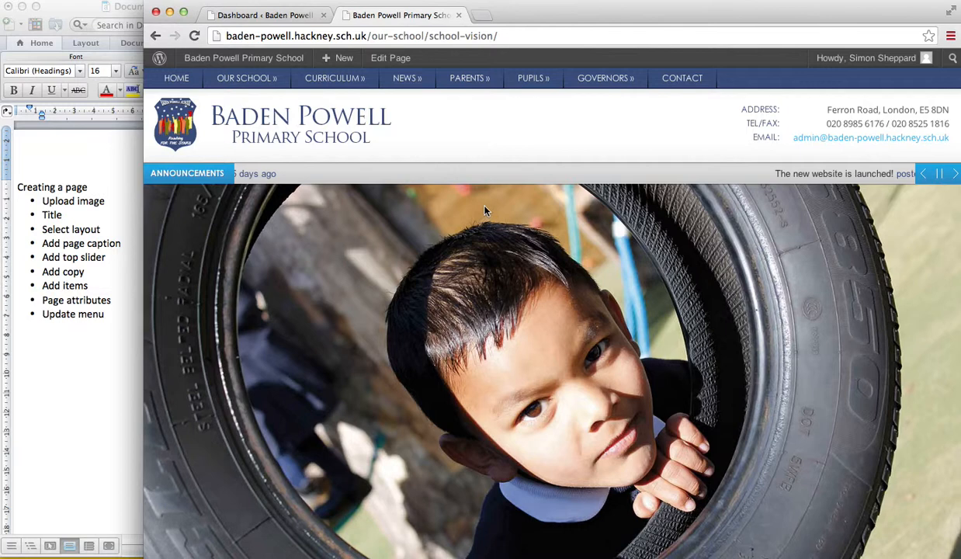
pyautogui.scroll(-3, 484, 210)
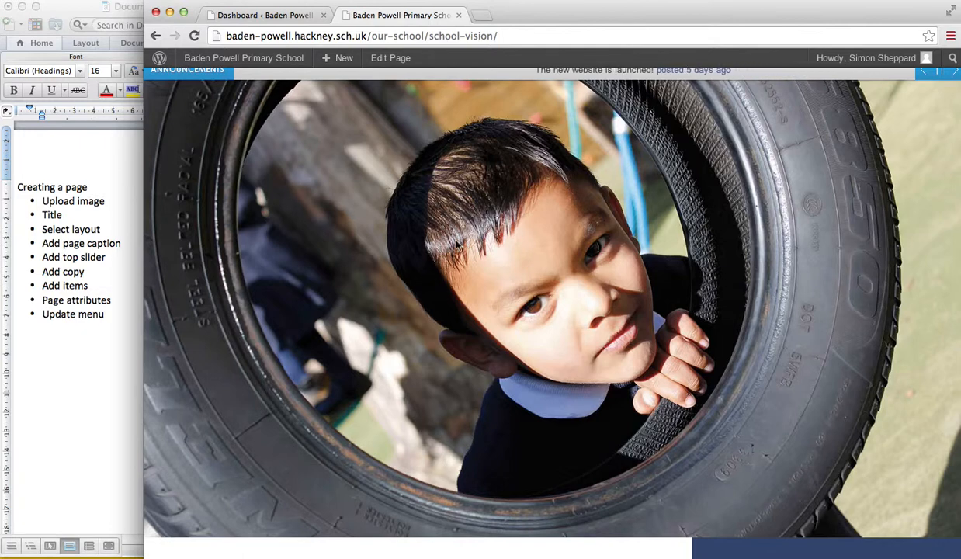
pyautogui.scroll(-5, 457, 245)
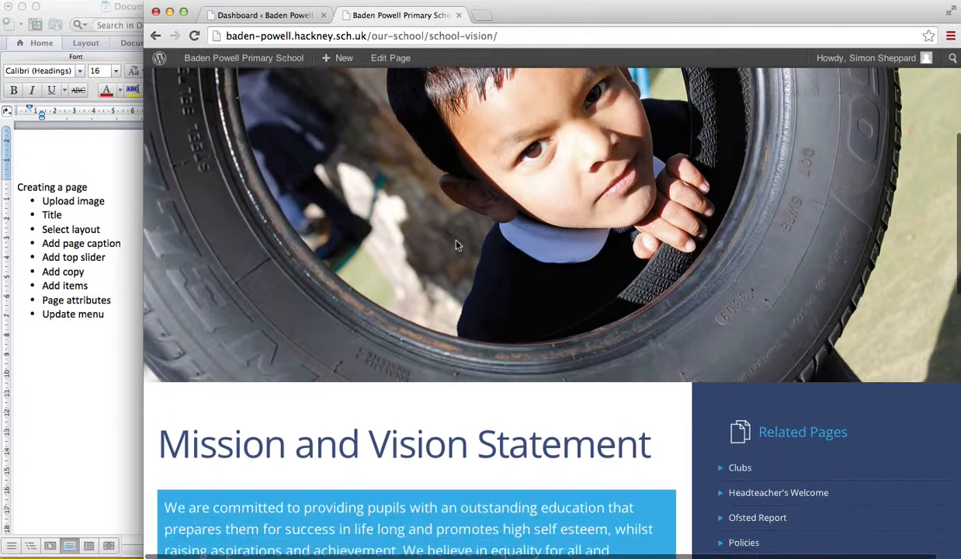
pyautogui.scroll(-4, 457, 245)
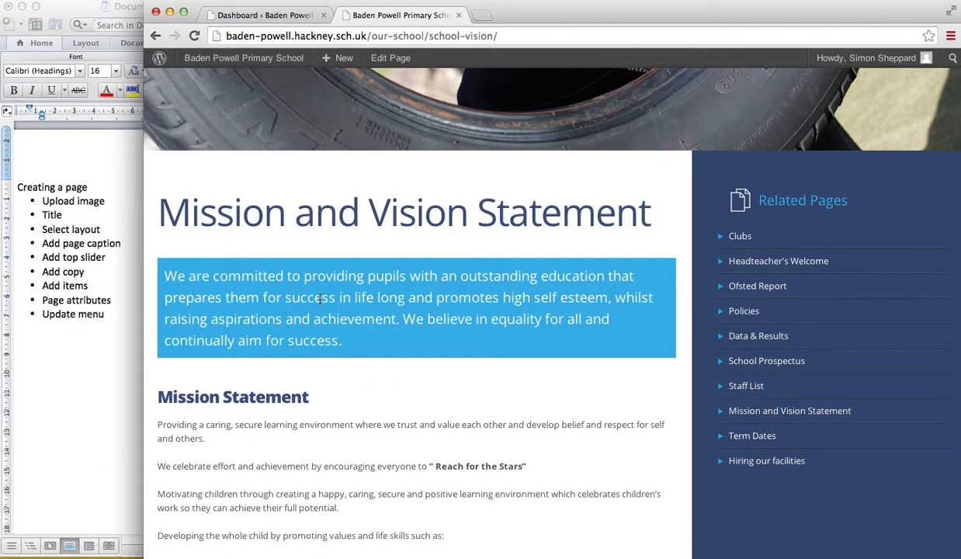
pyautogui.scroll(-3, 319, 299)
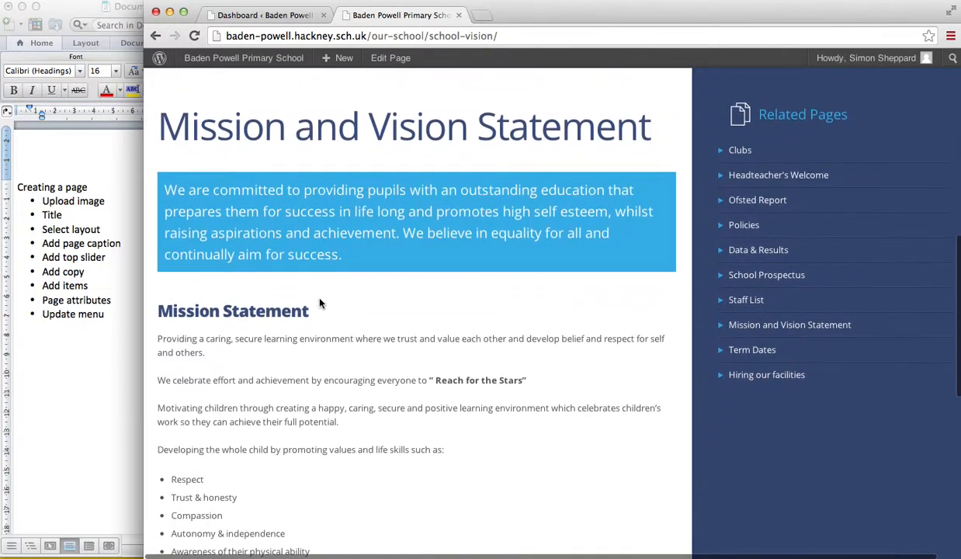
pyautogui.scroll(-5, 319, 304)
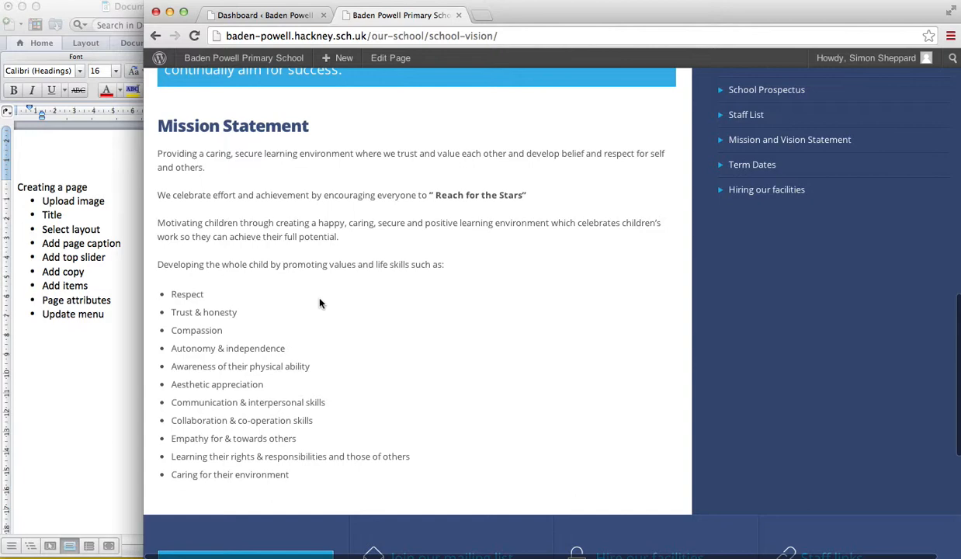
pyautogui.scroll(6, 319, 299)
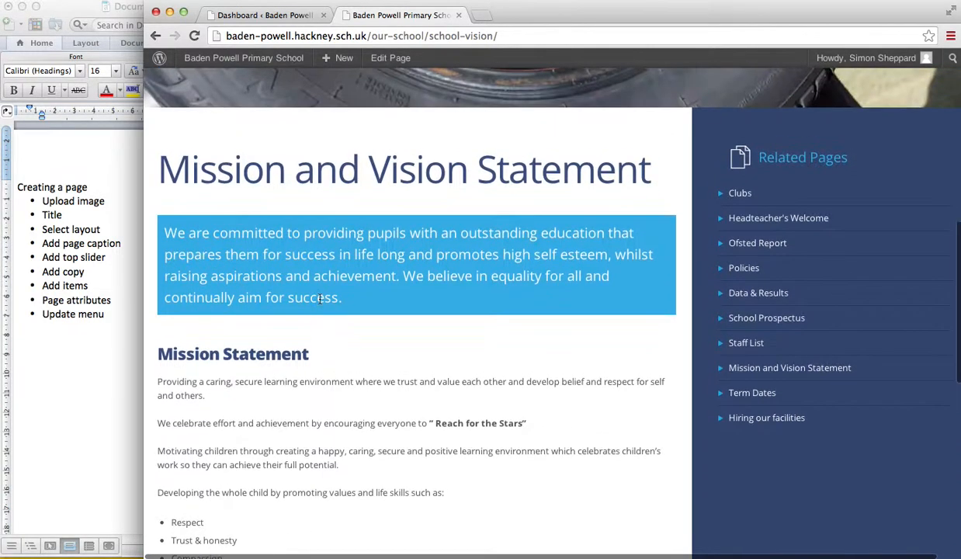
pyautogui.scroll(8, 319, 304)
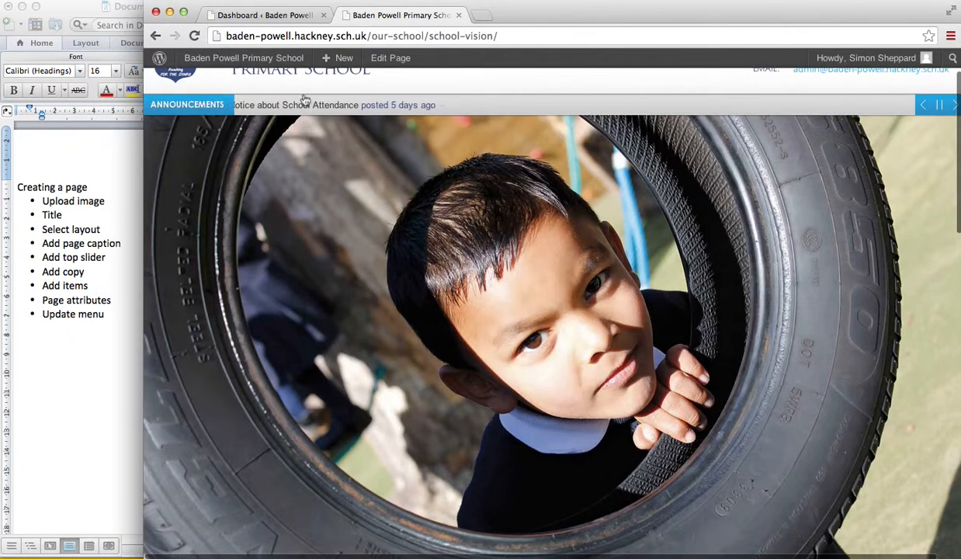
pyautogui.click(297, 16)
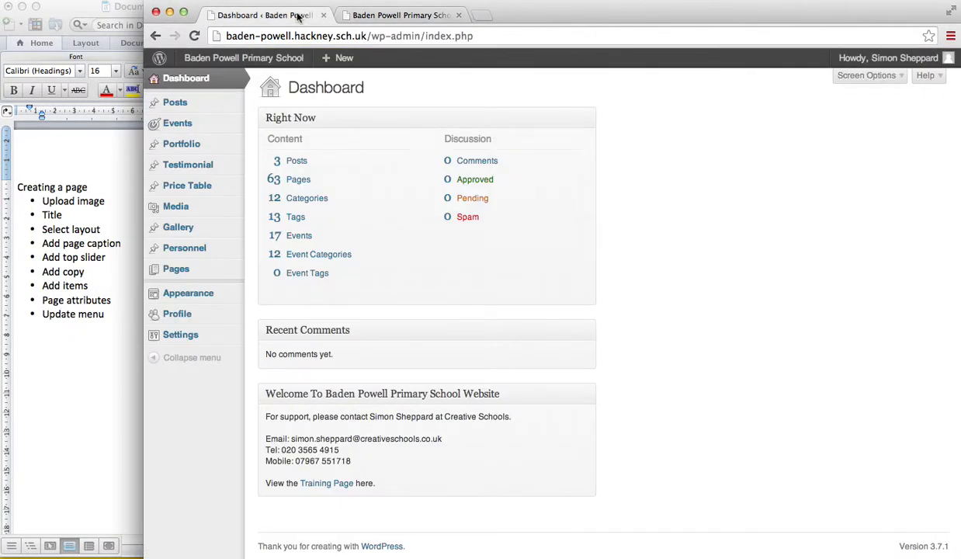
pyautogui.moveTo(331, 60)
pyautogui.moveTo(225, 164)
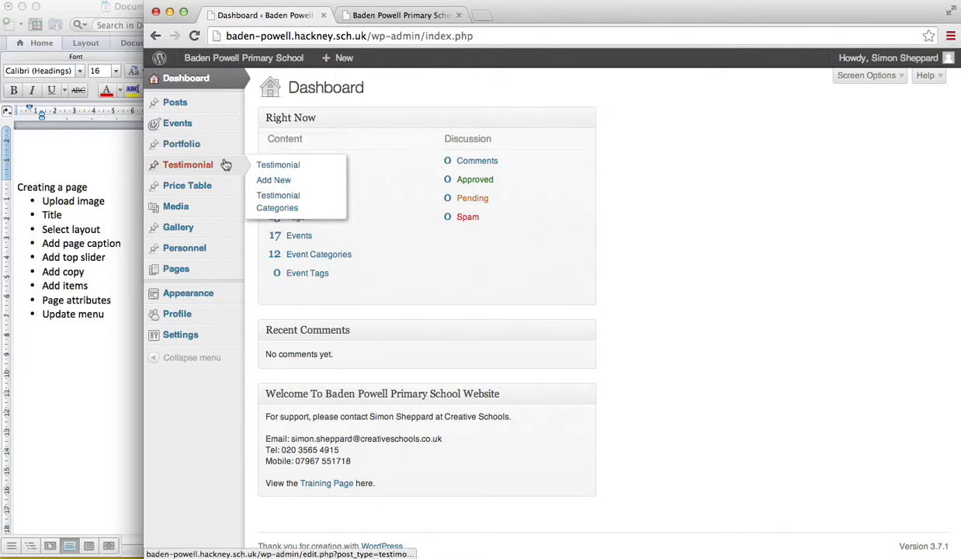
pyautogui.click(386, 17)
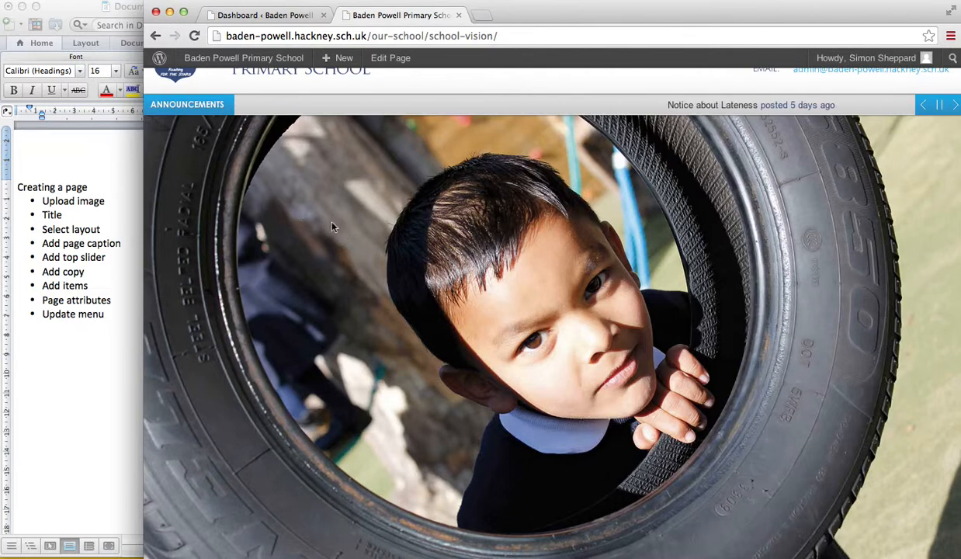
pyautogui.click(265, 16)
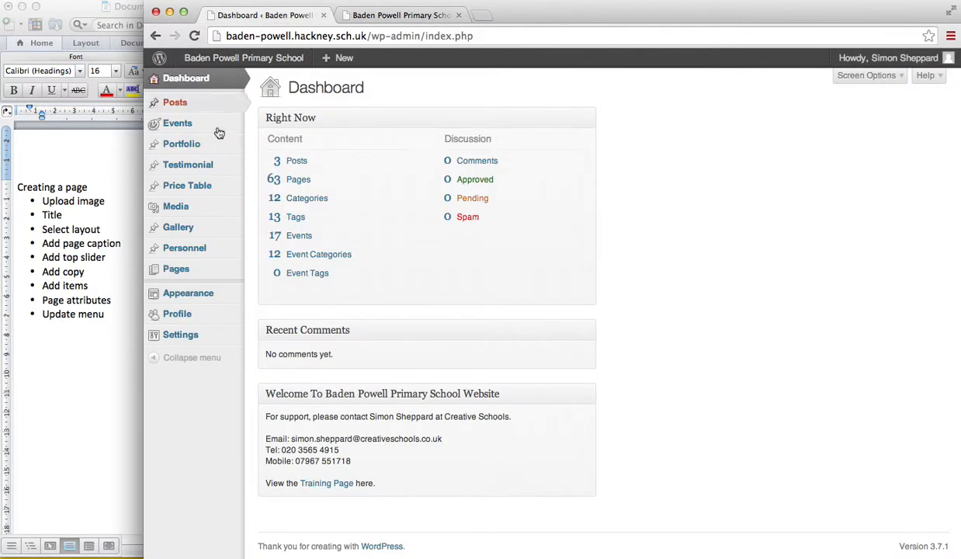
pyautogui.moveTo(219, 136)
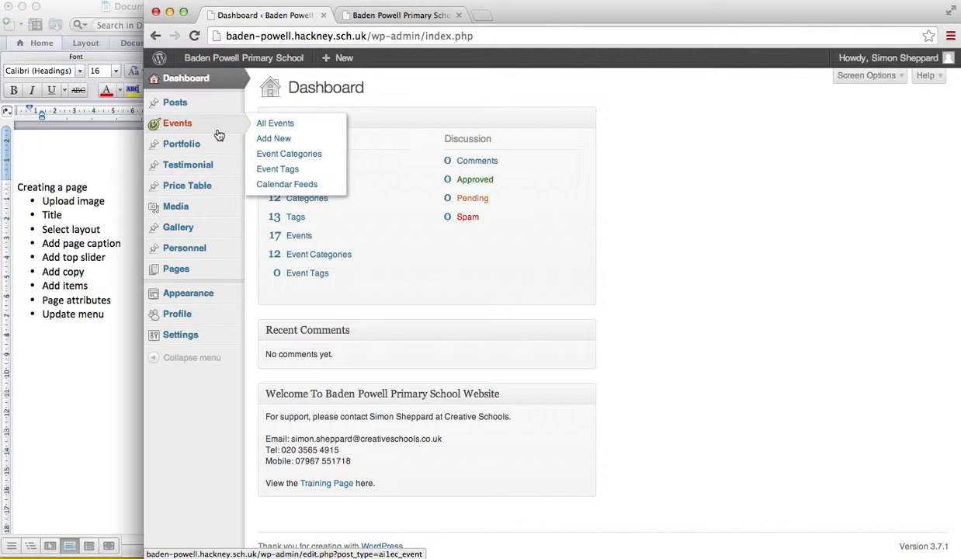
pyautogui.moveTo(199, 208)
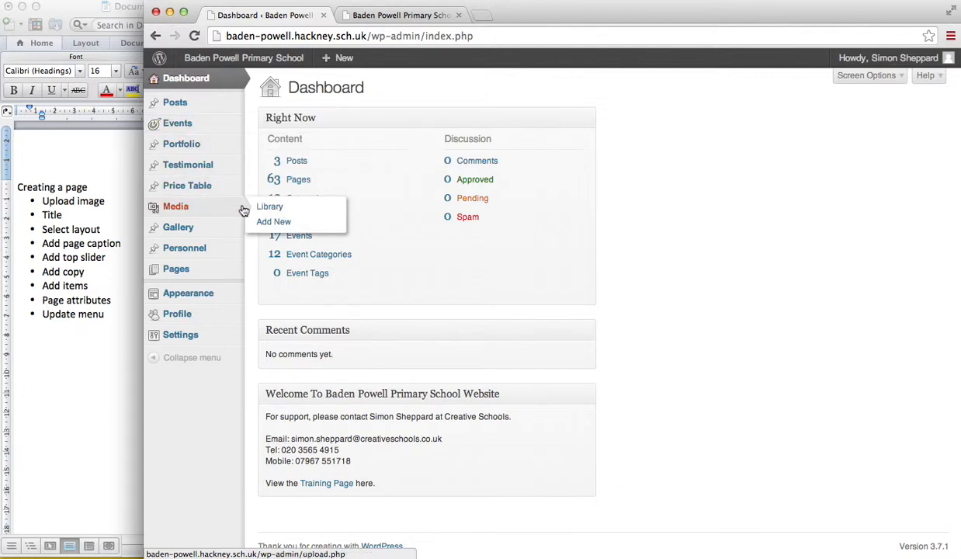
pyautogui.click(271, 224)
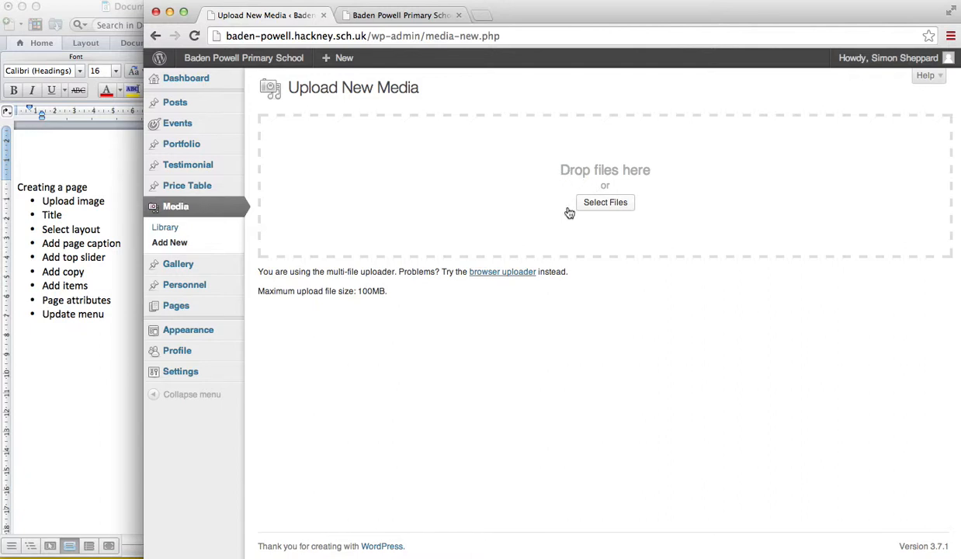
pyautogui.click(610, 205)
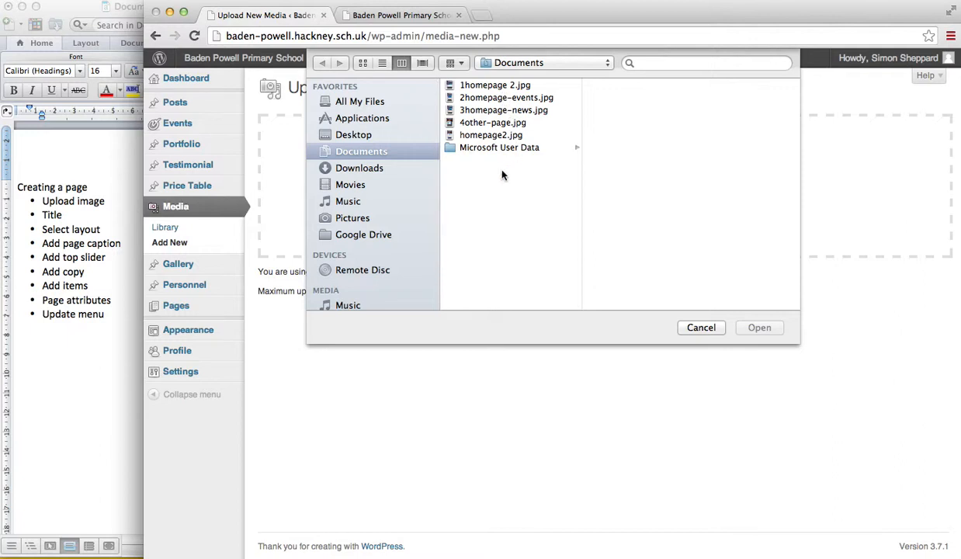
pyautogui.click(711, 330)
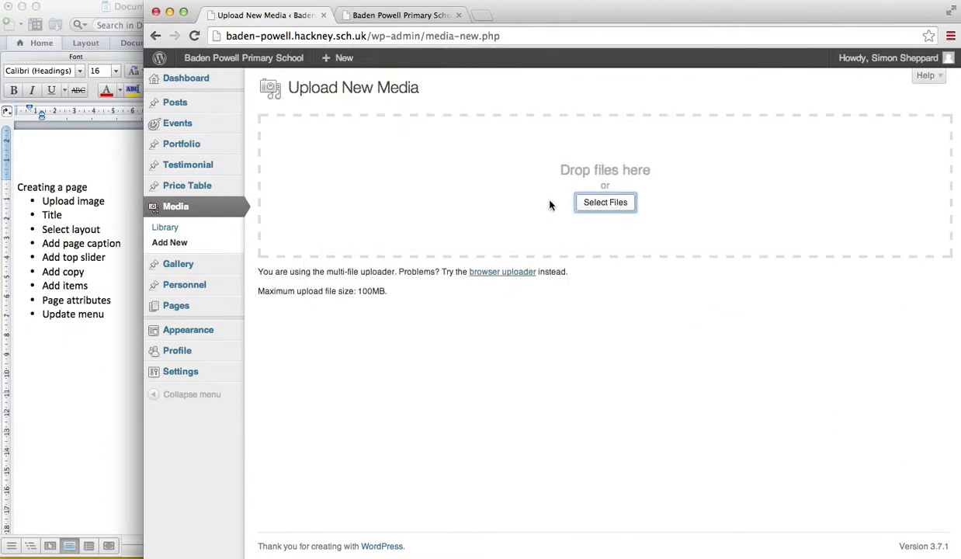
# - Create a new page and title it with the author's first name in possessive form followed by "test page"
pyautogui.click(205, 78)
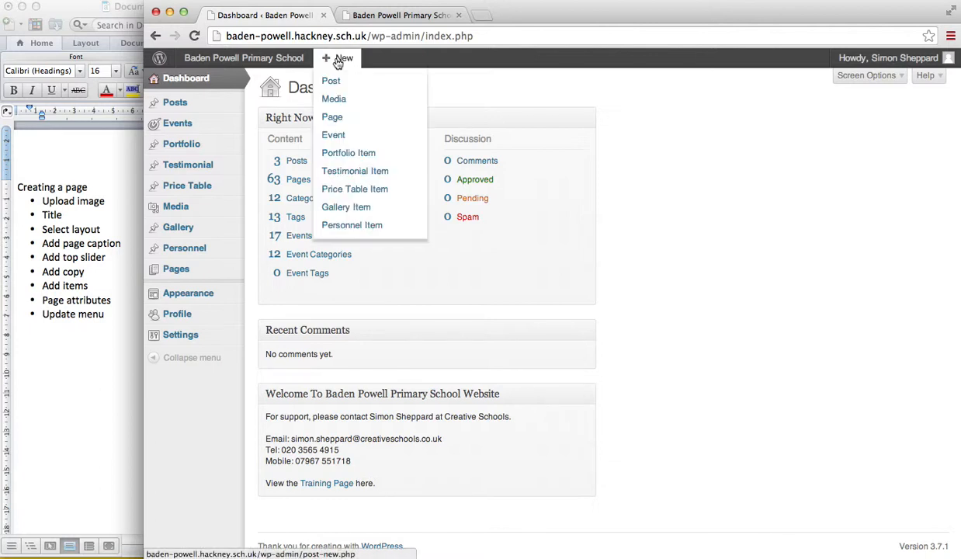
pyautogui.click(333, 118)
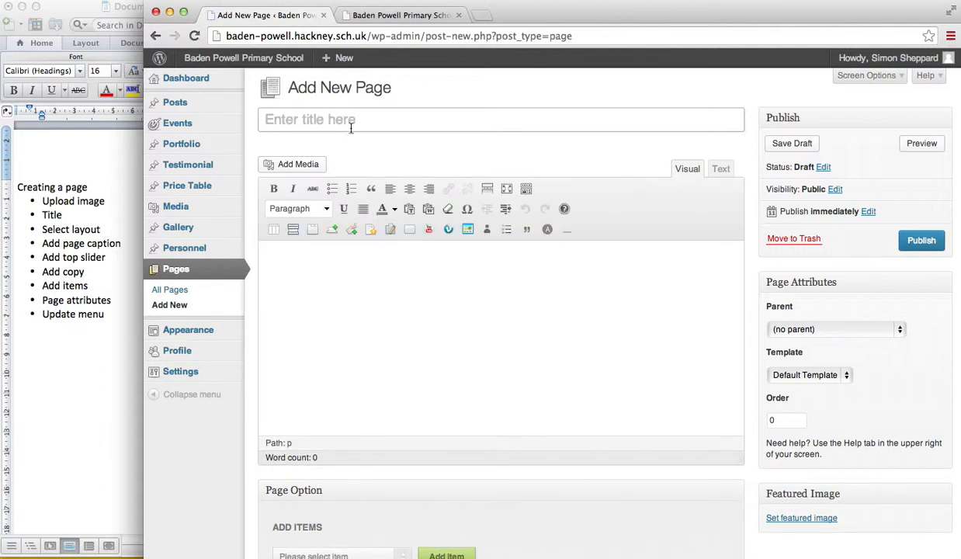
pyautogui.click(351, 120)
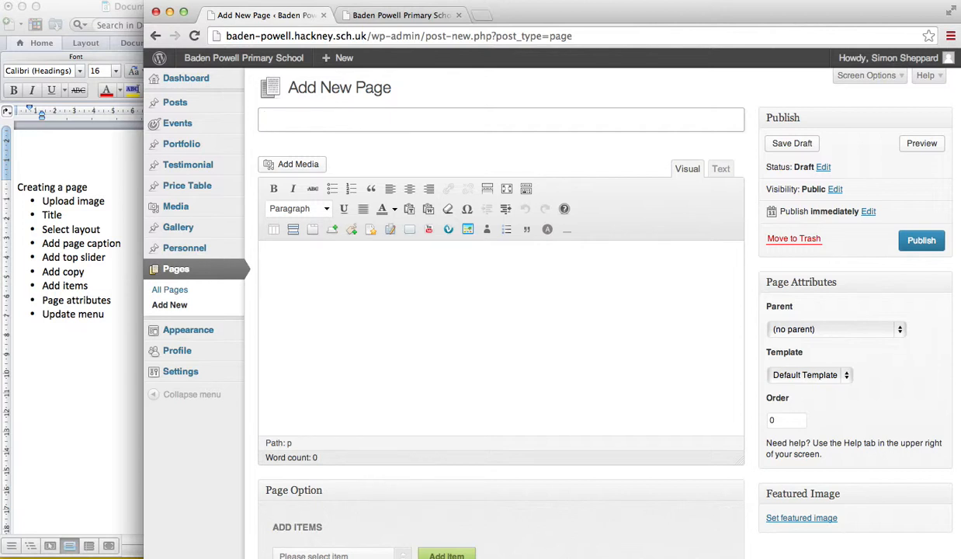
pyautogui.write("Simon's test page")
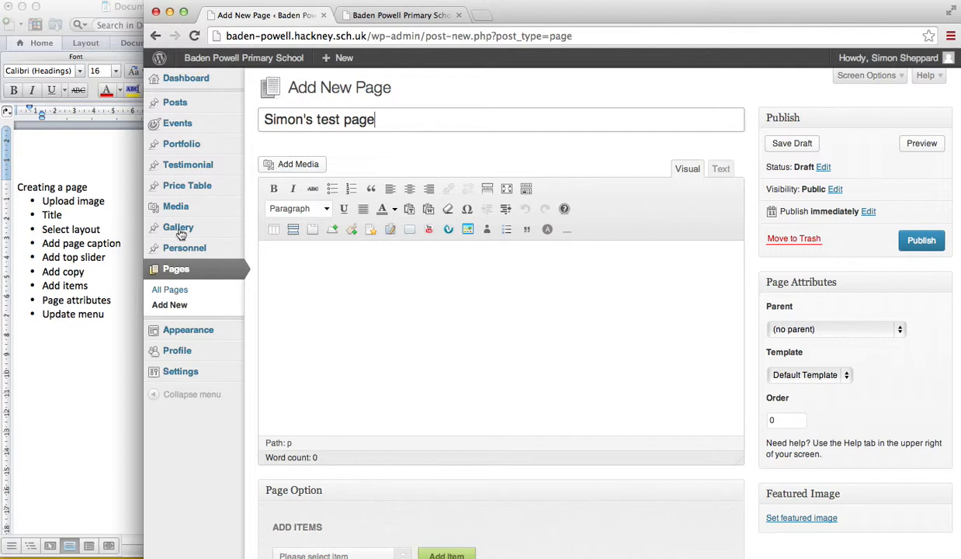
# - Set the page layout to Right Sidebar and choose "default" as the right sidebar
pyautogui.scroll(-1, 337, 218)
pyautogui.scroll(-5, 336, 219)
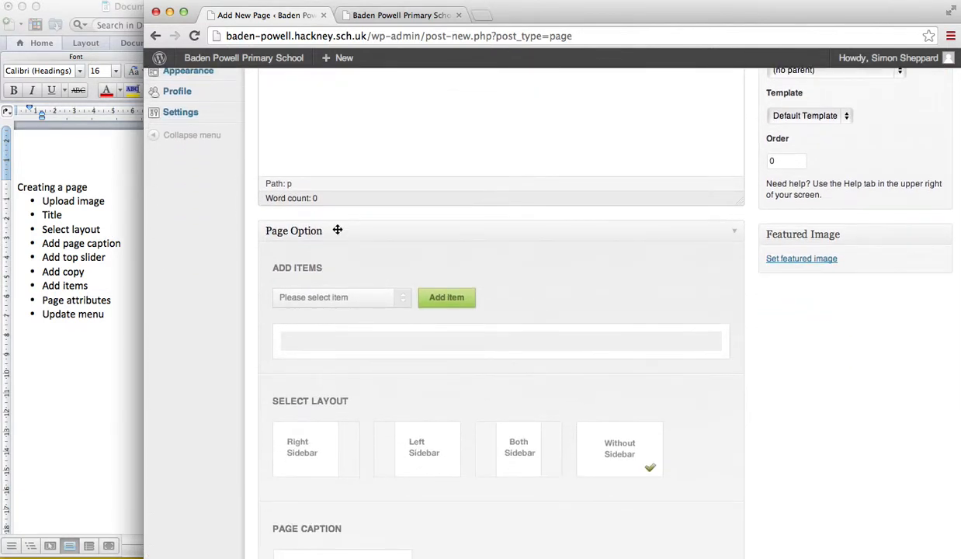
pyautogui.scroll(-2, 366, 259)
pyautogui.scroll(-2, 366, 260)
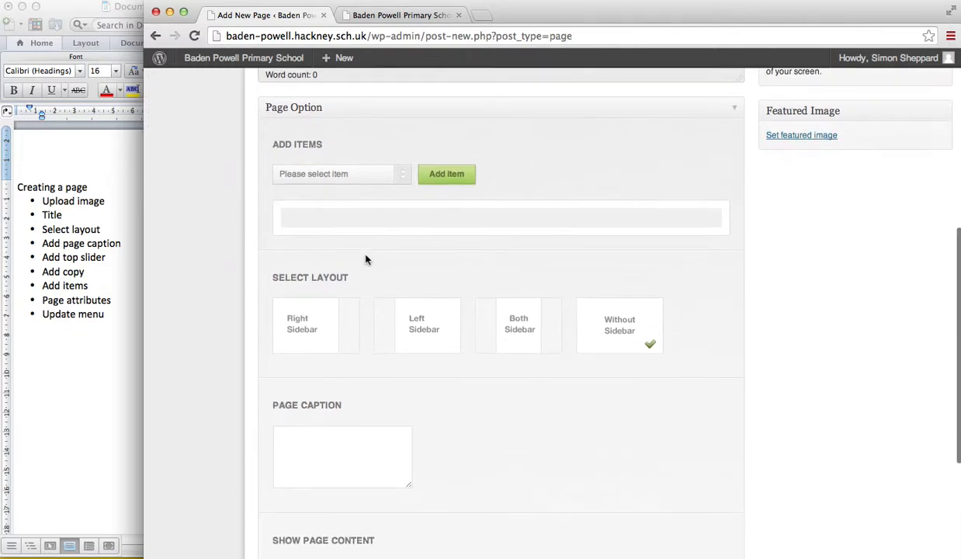
pyautogui.scroll(-1, 367, 259)
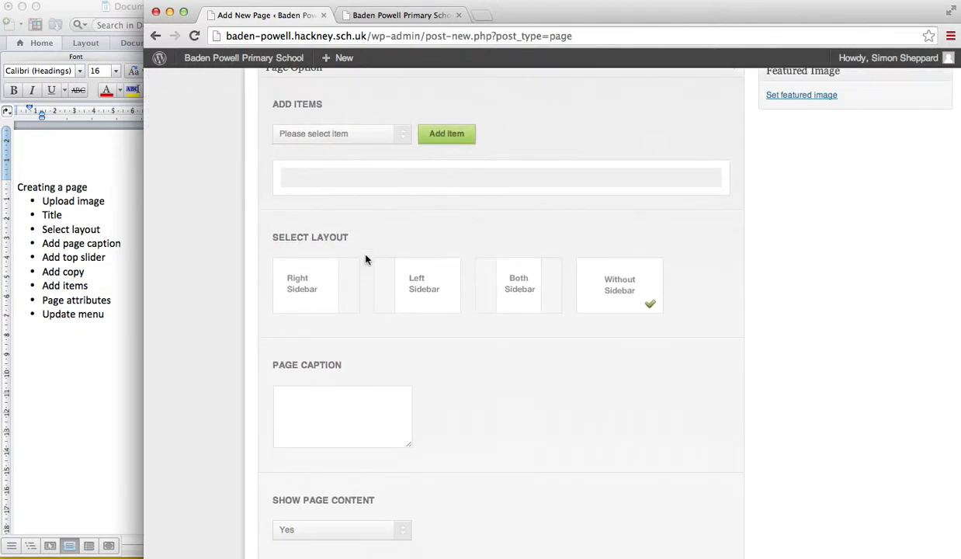
pyautogui.click(314, 285)
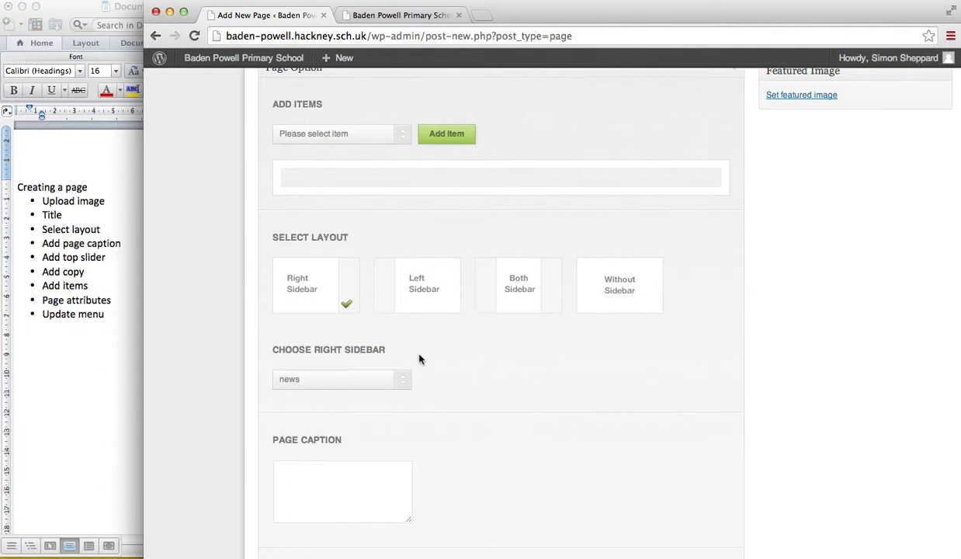
pyautogui.click(403, 378)
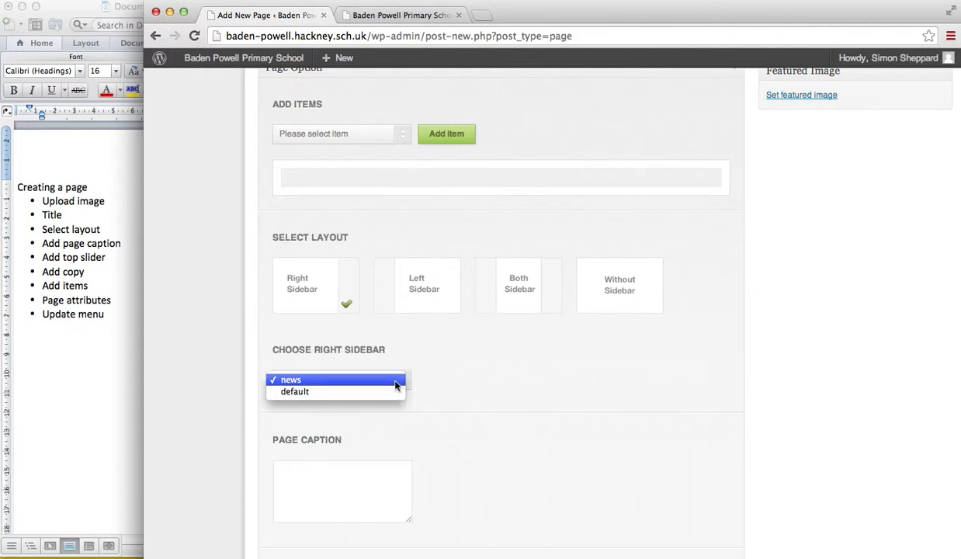
pyautogui.click(386, 397)
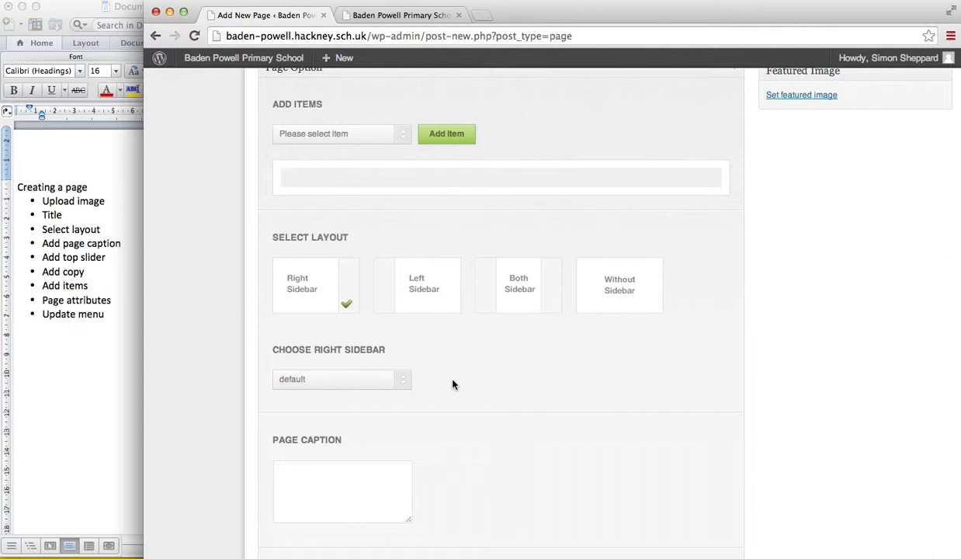
# - Fill the page caption with about three lines of placeholder text beginning "wefijweoifjw oefjowejf"
pyautogui.scroll(-2, 454, 384)
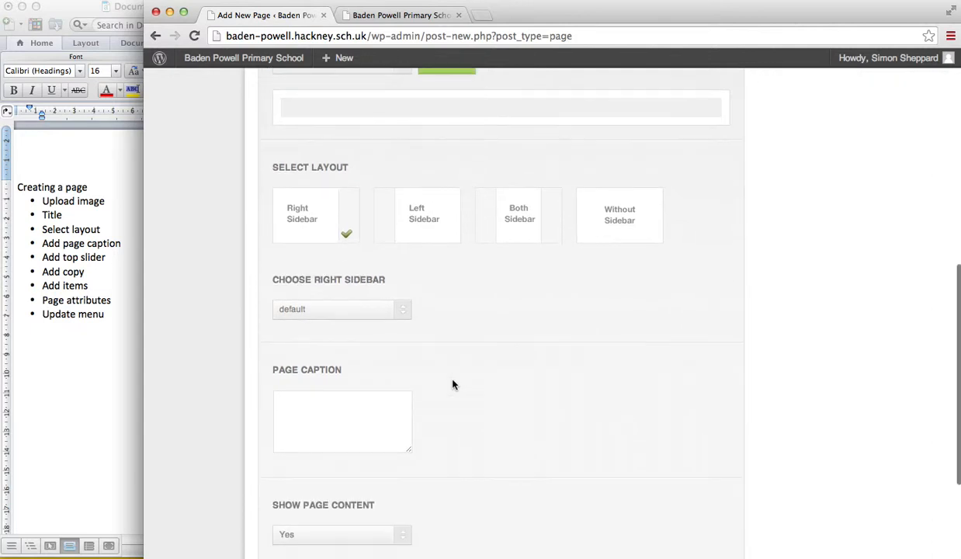
pyautogui.click(362, 401)
pyautogui.write('•\tUpload image •\tTitle •\tSelect layout •\tAdd page caption •\tAdd top slider •\tAdd copy •\tAdd items •\tPage attributes •\tUpdate menu')
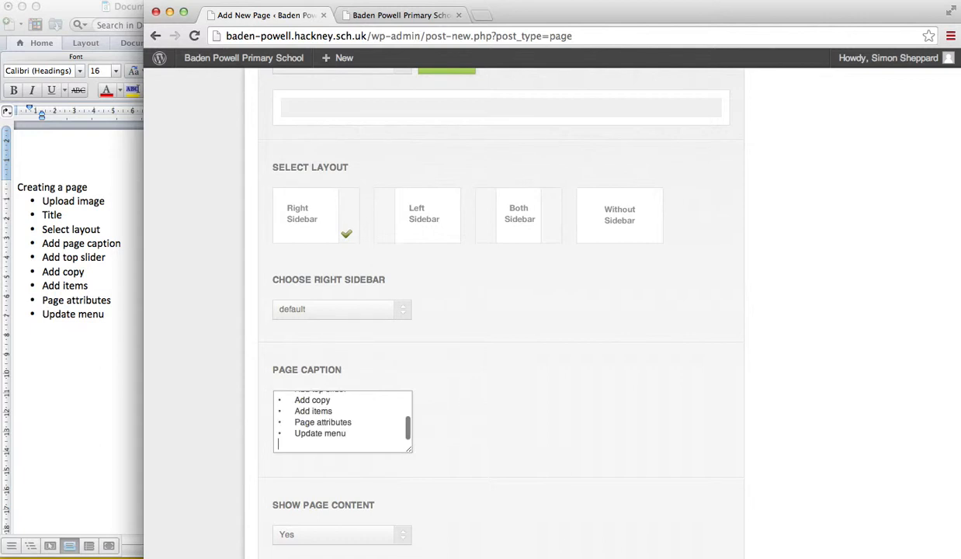
pyautogui.press('cmd+z')
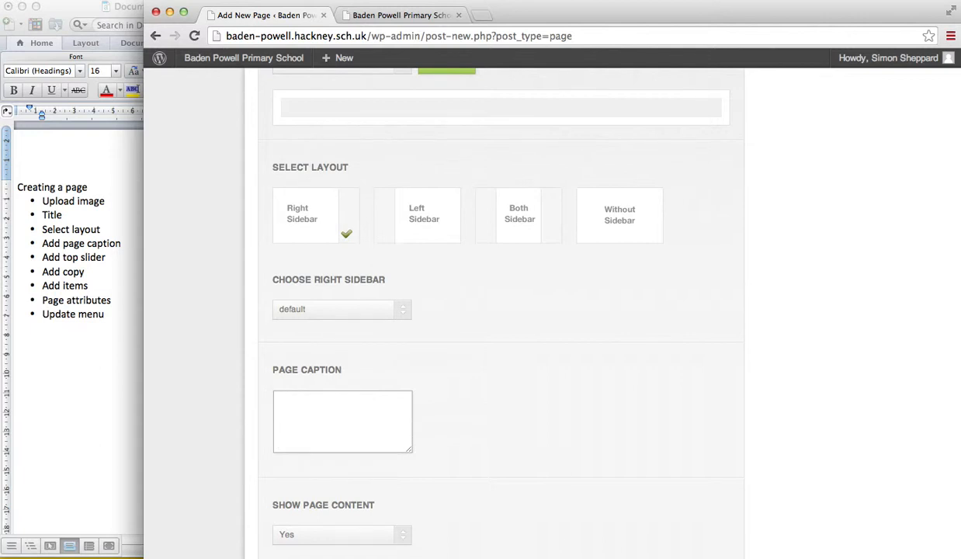
pyautogui.write('wefjiweoifjw oefjowejf woiefj owejf ow')
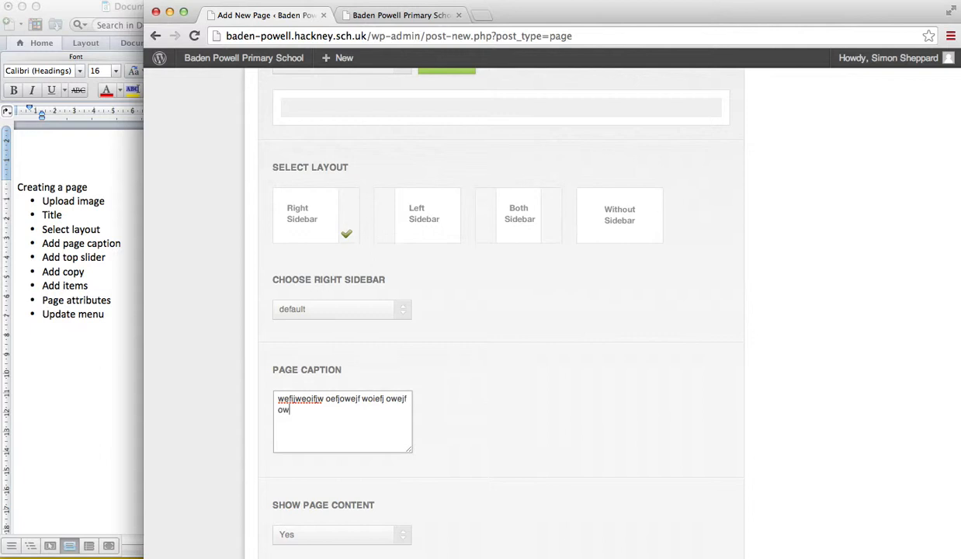
pyautogui.write('iejfo iwjefo jweofij woeifj woeijf owiejf oiwjefoi wjeofijw oeij')
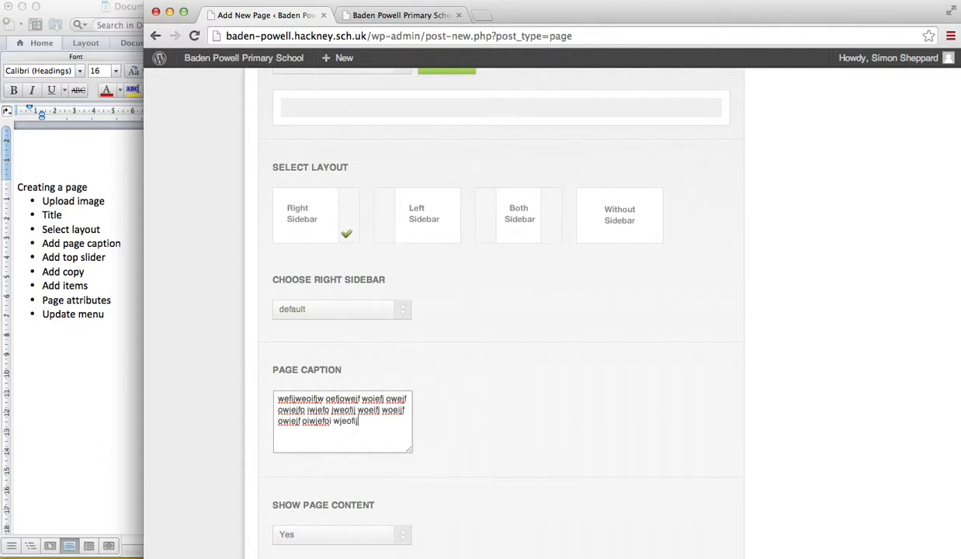
pyautogui.click(447, 400)
# - Set the page's top slider type to Flex Slider
pyautogui.scroll(-5, 447, 400)
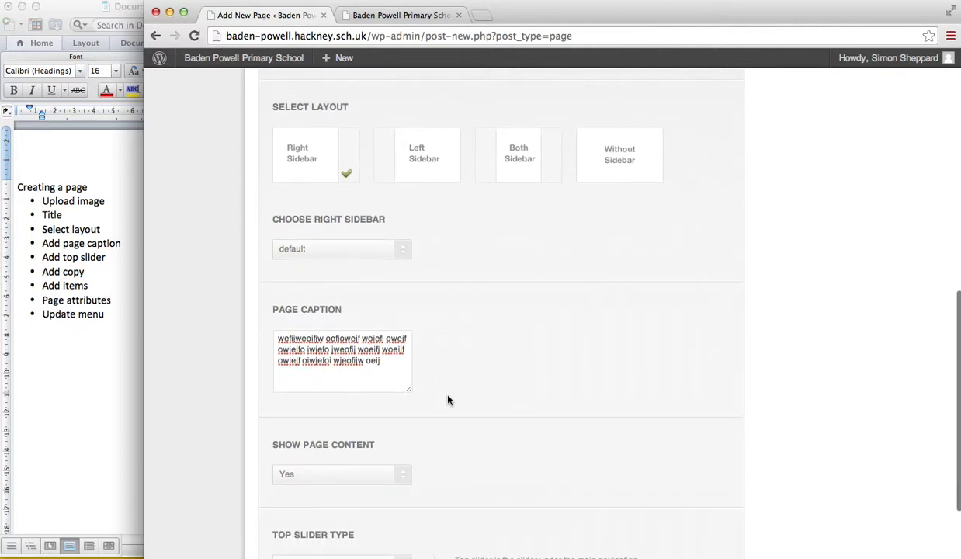
pyautogui.scroll(-1, 448, 400)
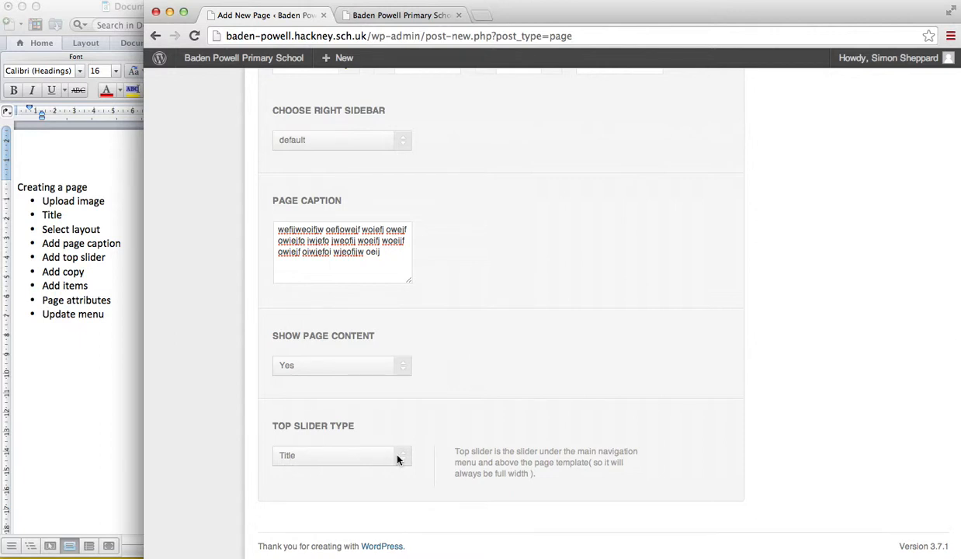
pyautogui.click(397, 459)
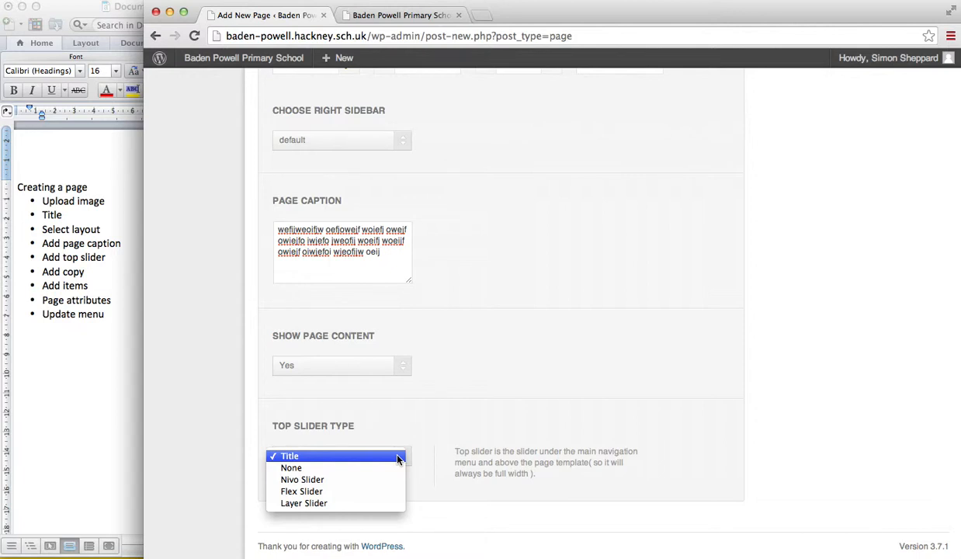
pyautogui.click(375, 493)
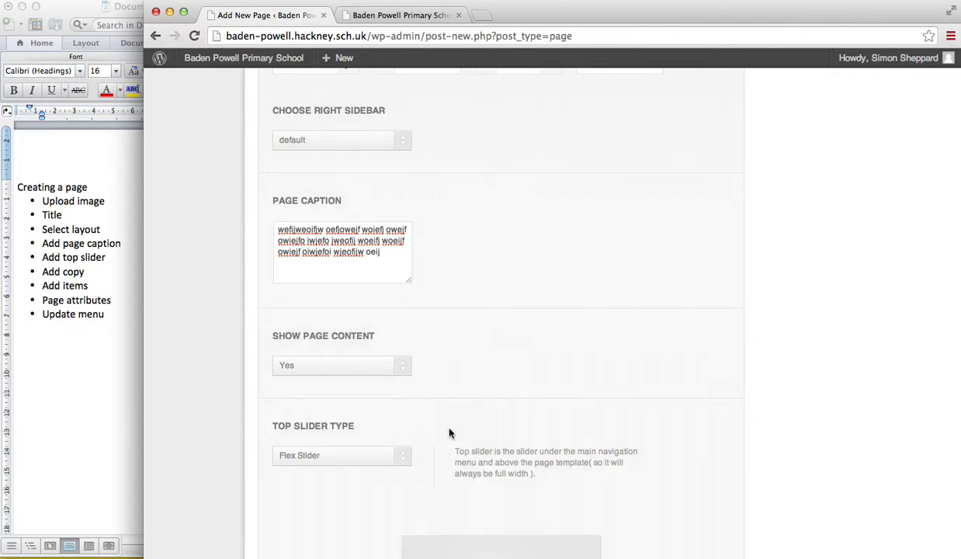
# - Add the photo of the teacher in pink with a pupil from the media library to the top slider
pyautogui.scroll(-5, 449, 433)
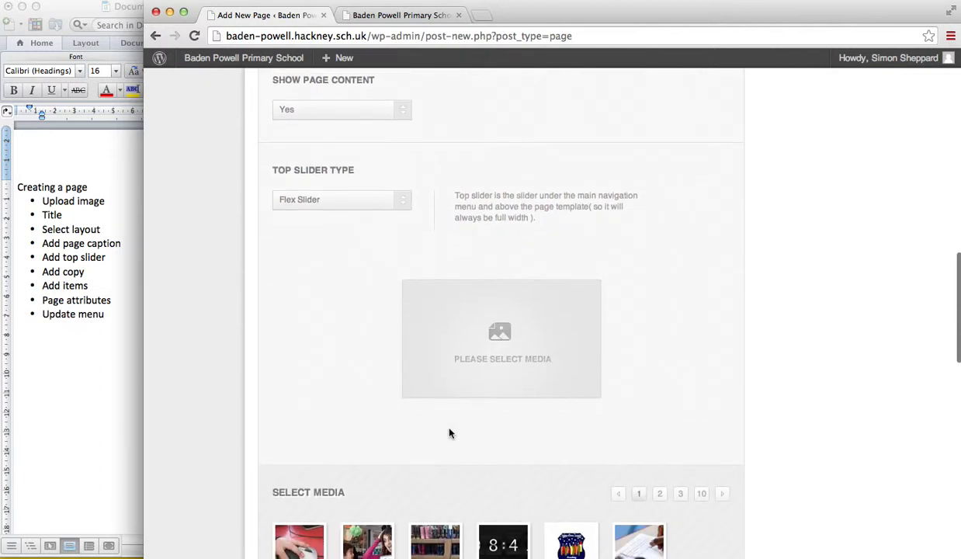
pyautogui.scroll(-3, 450, 433)
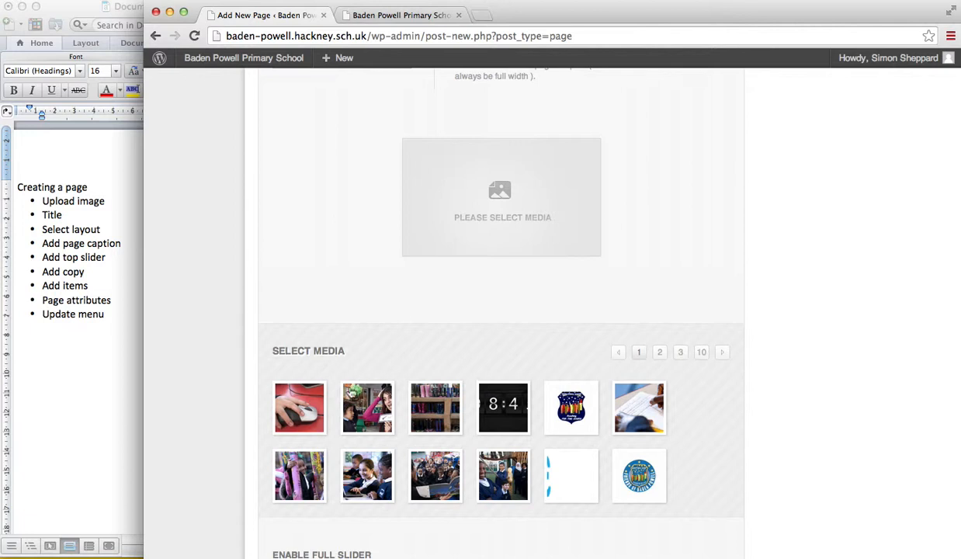
pyautogui.click(373, 407)
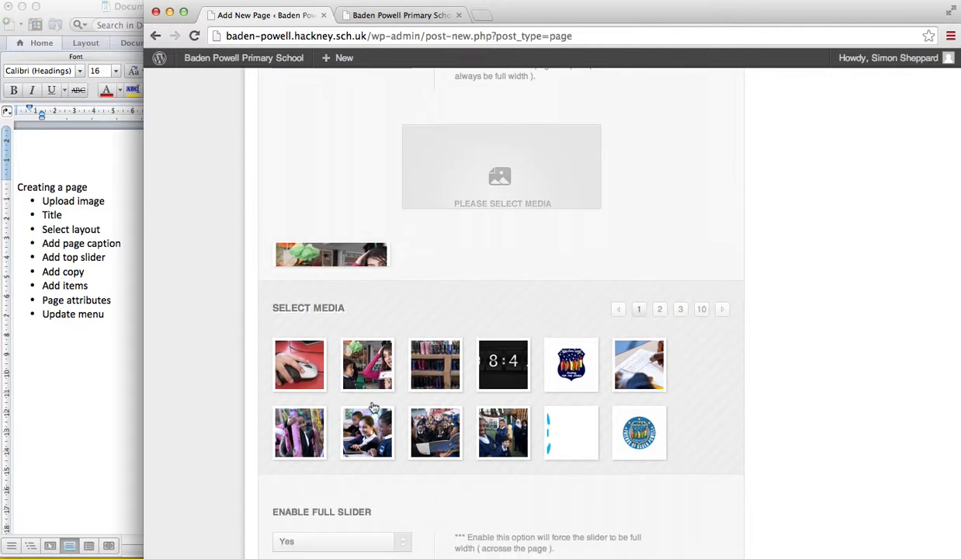
pyautogui.scroll(3, 427, 232)
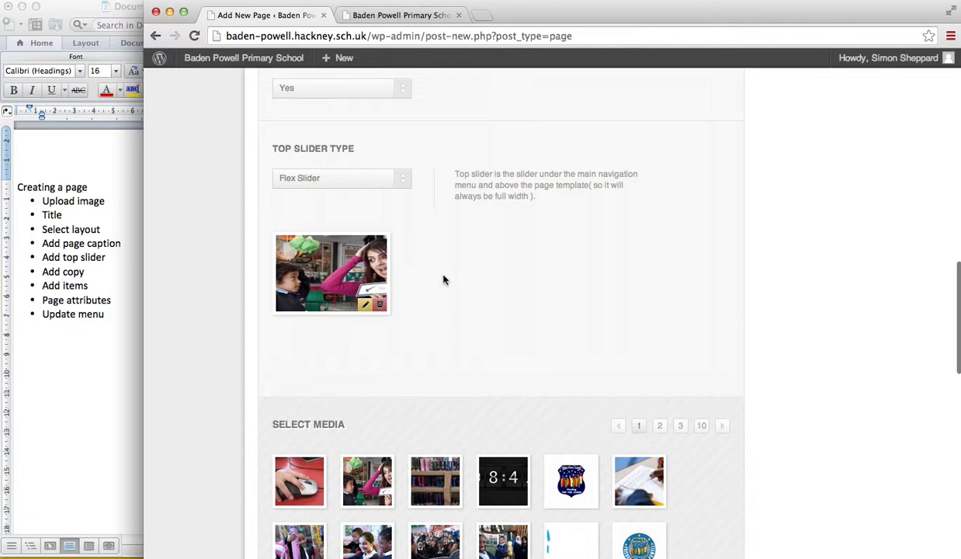
# - Fill the page's main body with about two lines of placeholder copy beginning "wefw ehofw eofhw eoif"
pyautogui.scroll(4, 444, 278)
pyautogui.scroll(10, 444, 279)
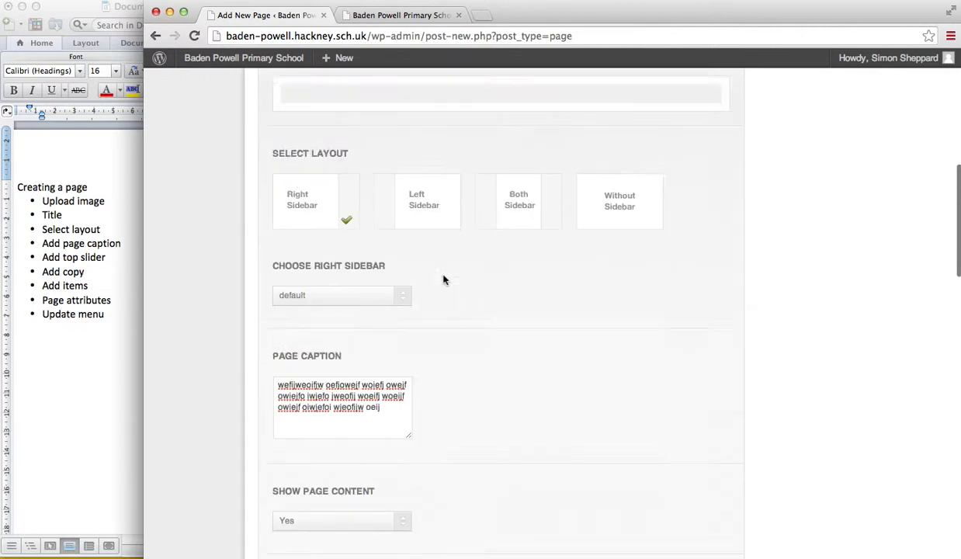
pyautogui.scroll(5, 444, 278)
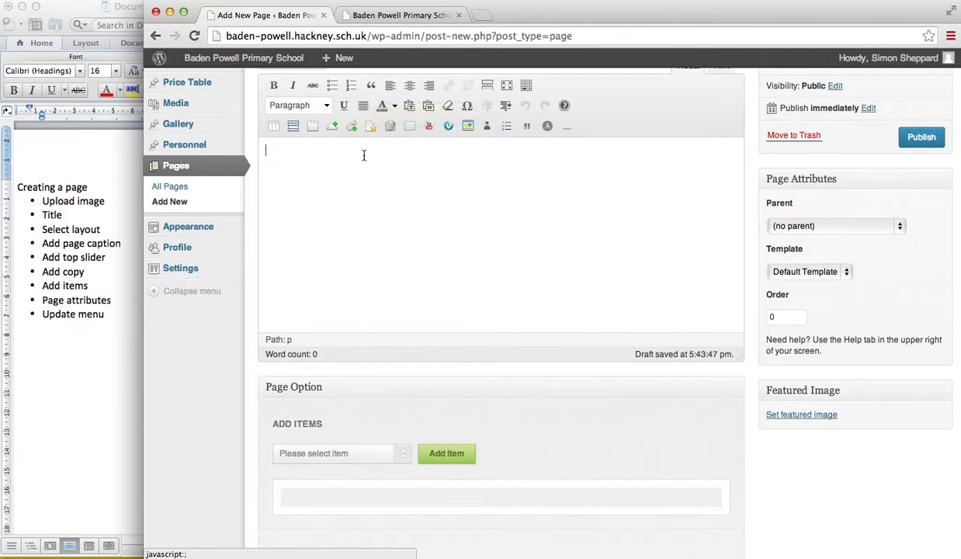
pyautogui.write('wefw ehofw eofhw eoif woef woief owiefo jweoifj woejfow jefoiwe jfiwjef owef wefij woefjoijvaosdijvasdfh sdfsdf osdjfo sjdfo js')
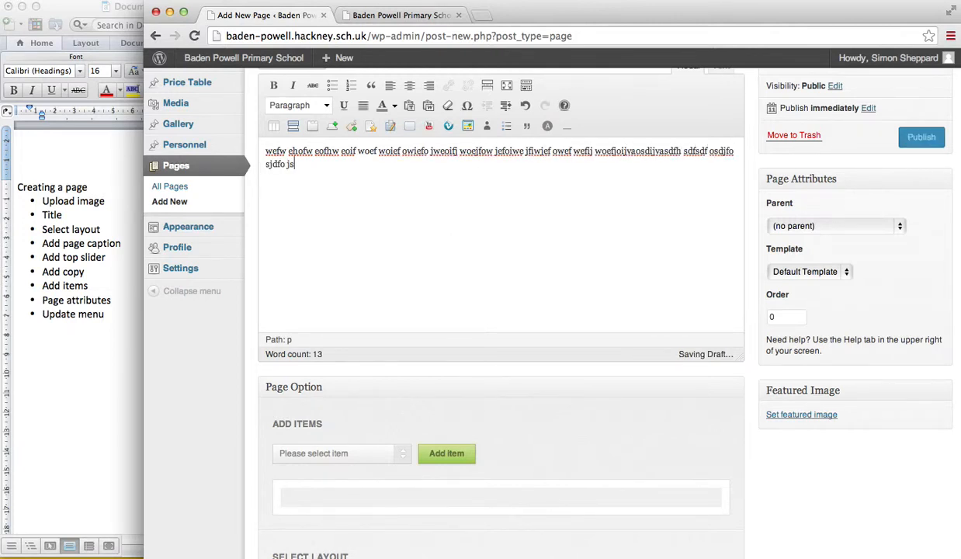
pyautogui.write('dof jsdoifj osdjif oj')
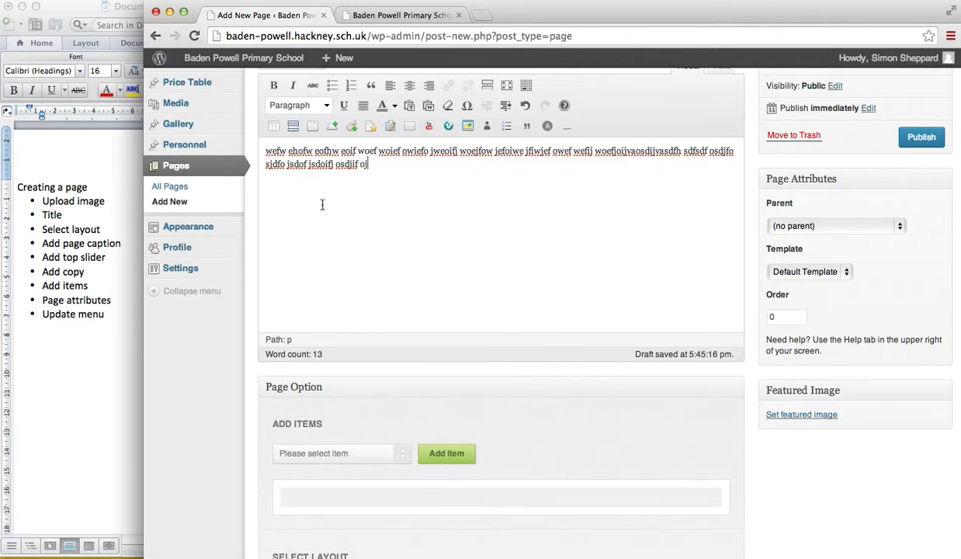
# - Examine the item types that can be added to the page, without choosing one
pyautogui.scroll(-2, 372, 193)
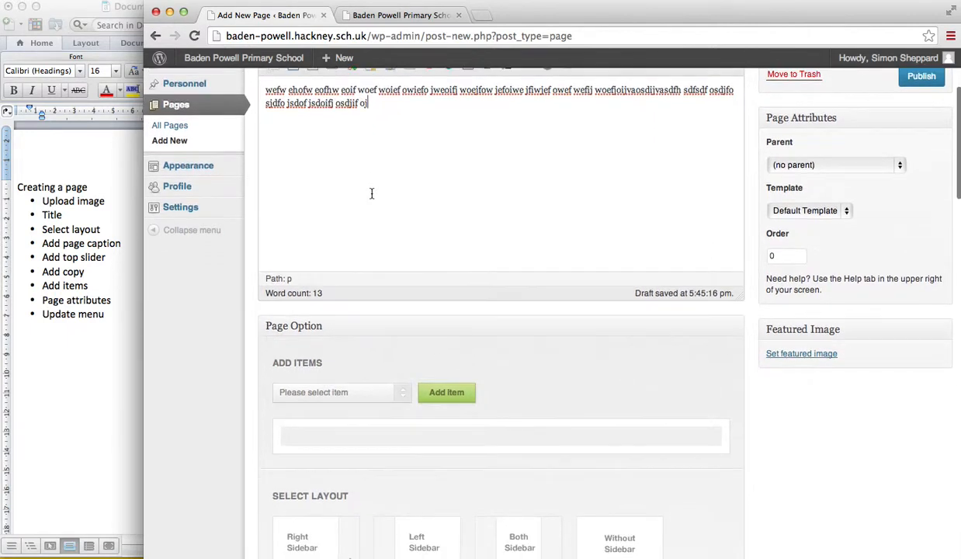
pyautogui.scroll(-3, 371, 193)
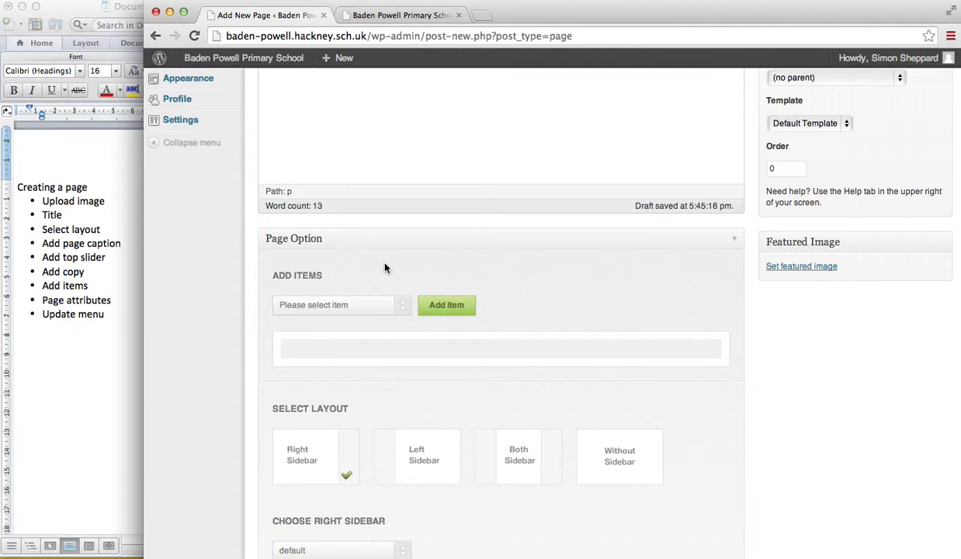
pyautogui.click(401, 309)
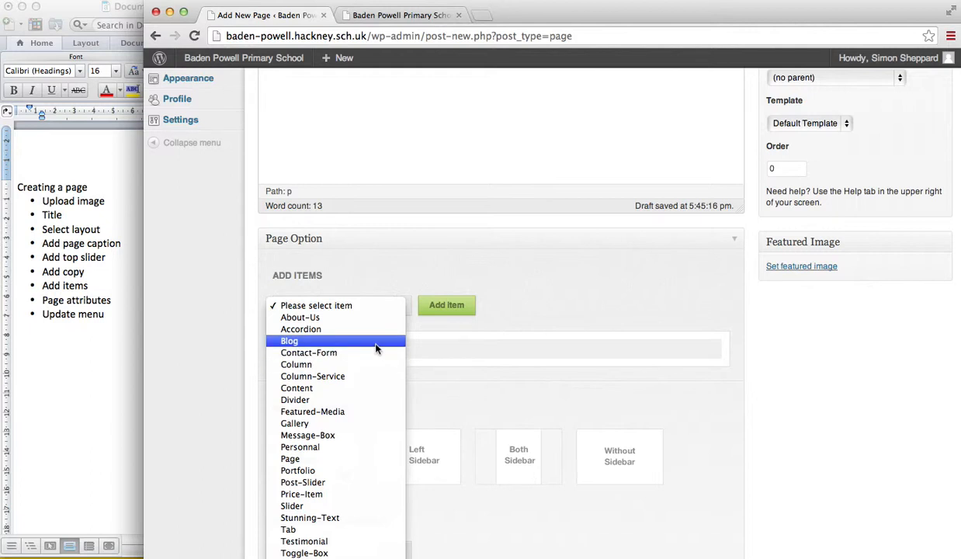
pyautogui.click(394, 273)
# - Set the page's parent to Our School and publish the page
pyautogui.scroll(5, 489, 273)
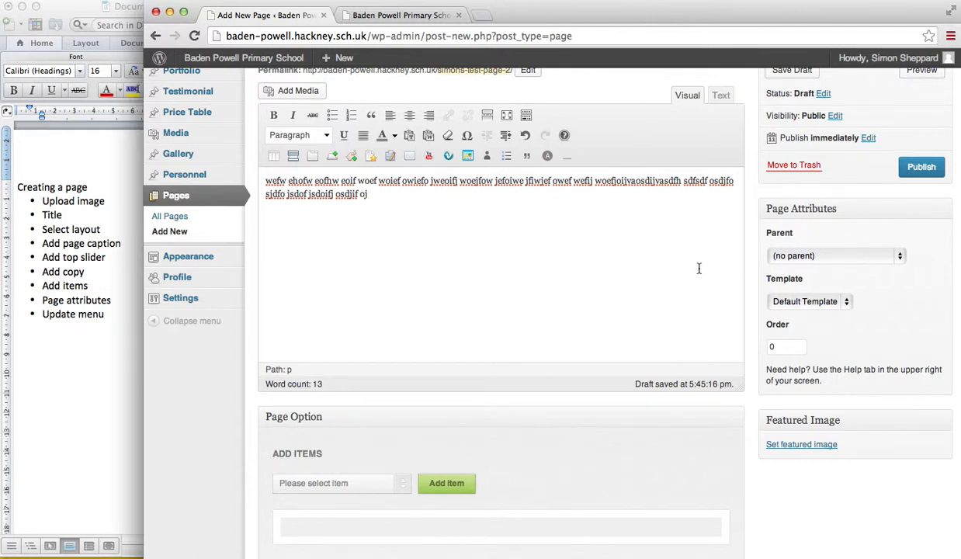
pyautogui.click(808, 261)
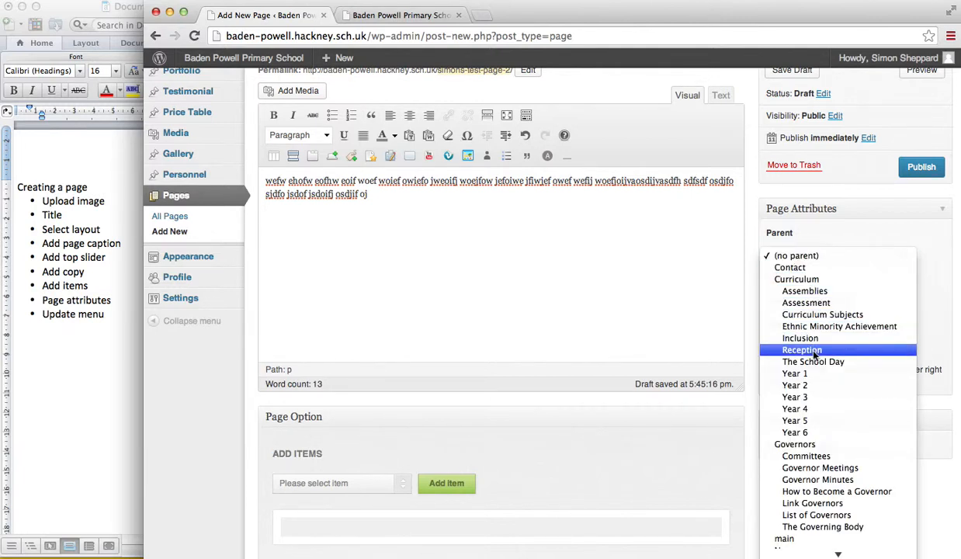
pyautogui.scroll(-4, 814, 354)
pyautogui.scroll(-4, 815, 355)
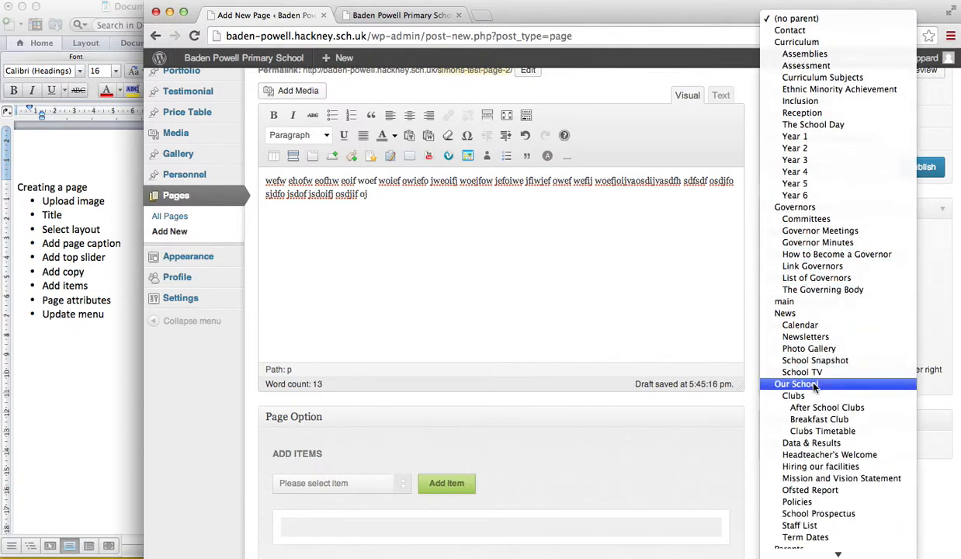
pyautogui.click(814, 387)
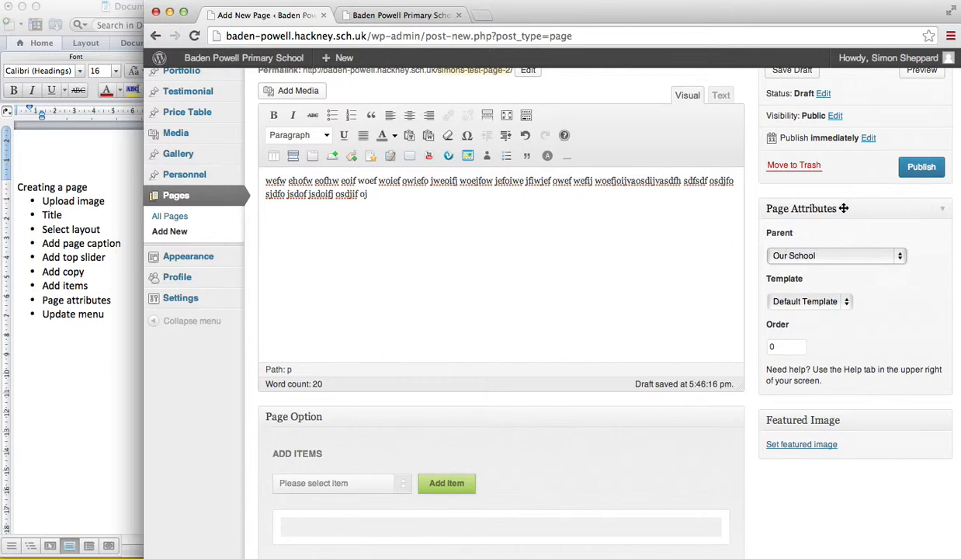
pyautogui.scroll(2, 845, 215)
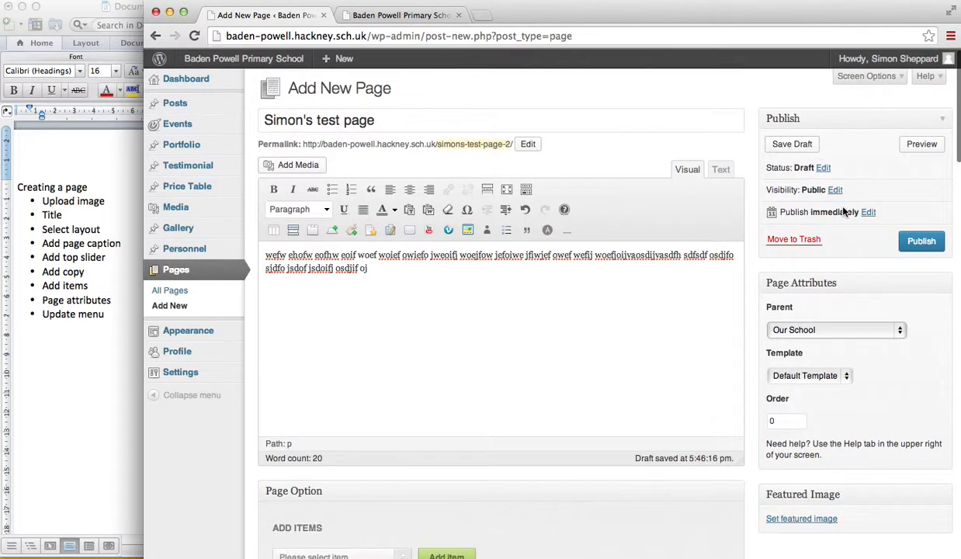
pyautogui.click(921, 241)
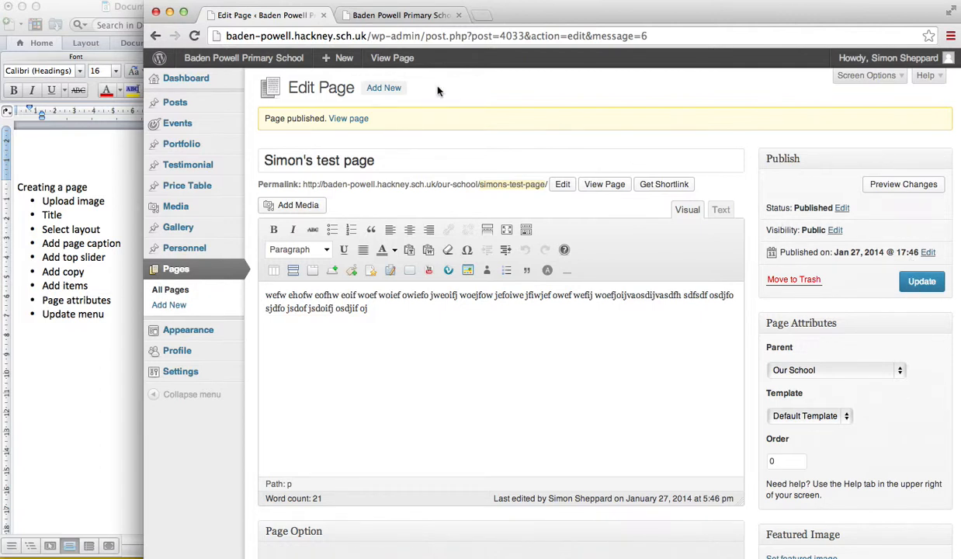
# - View the published test page and check its top image, title, caption, body copy and related pages sidebar
pyautogui.click(391, 58)
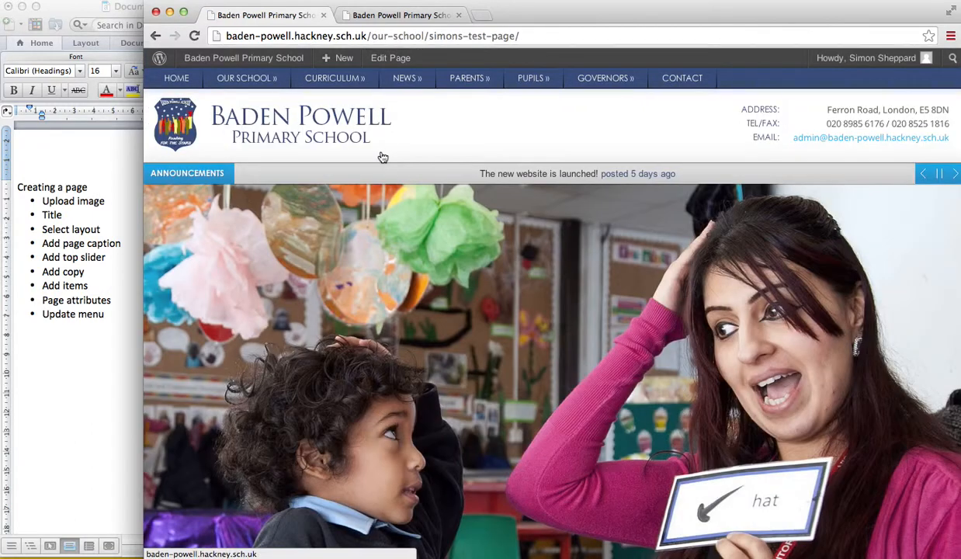
pyautogui.scroll(-3, 383, 157)
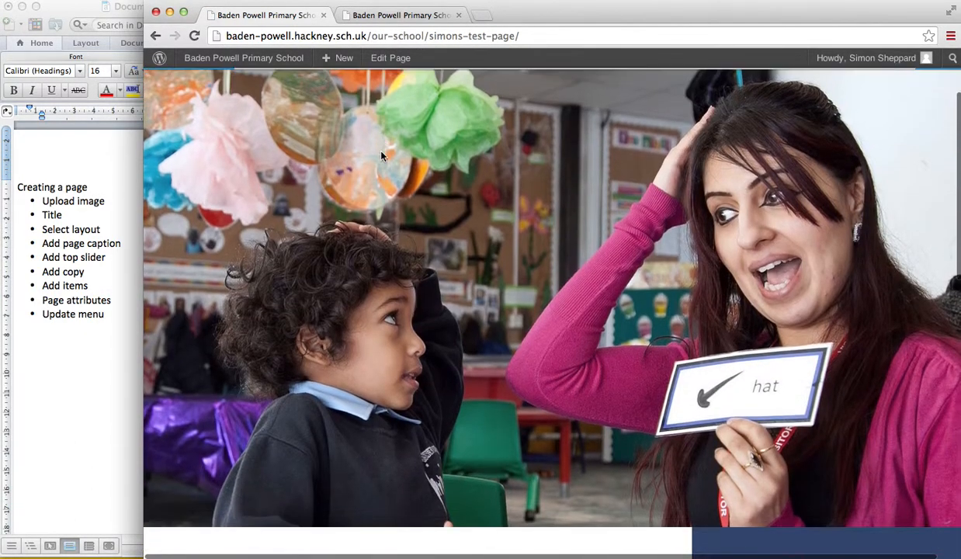
pyautogui.scroll(-5, 430, 179)
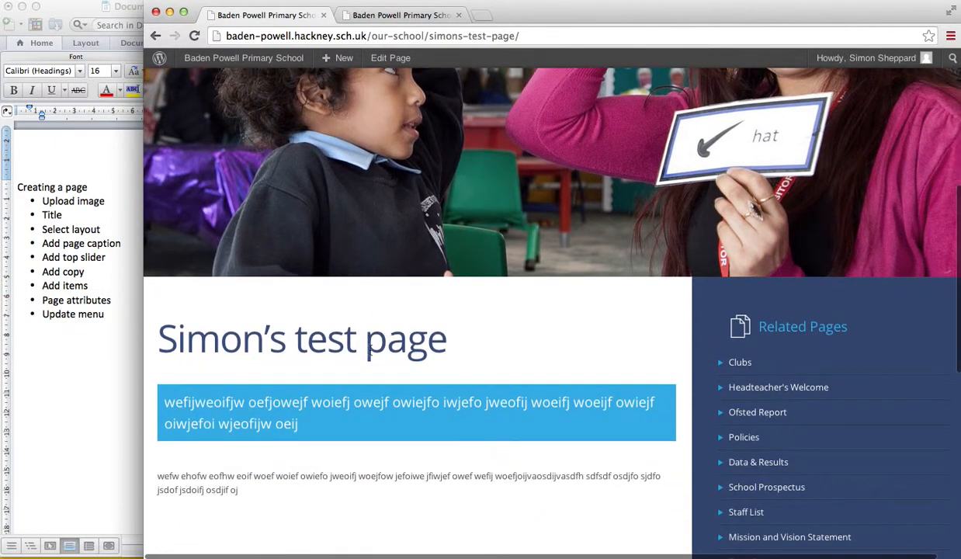
pyautogui.scroll(-2, 371, 350)
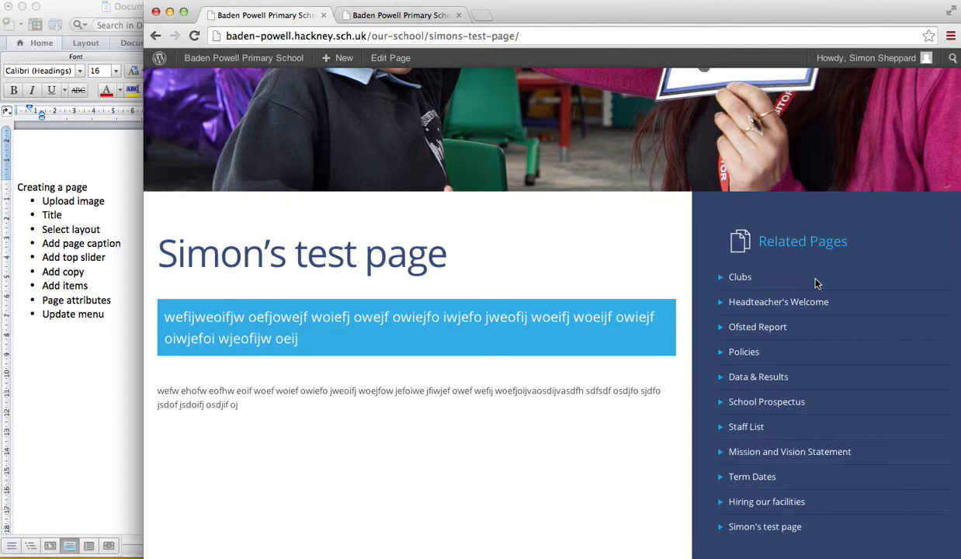
pyautogui.scroll(-1, 816, 285)
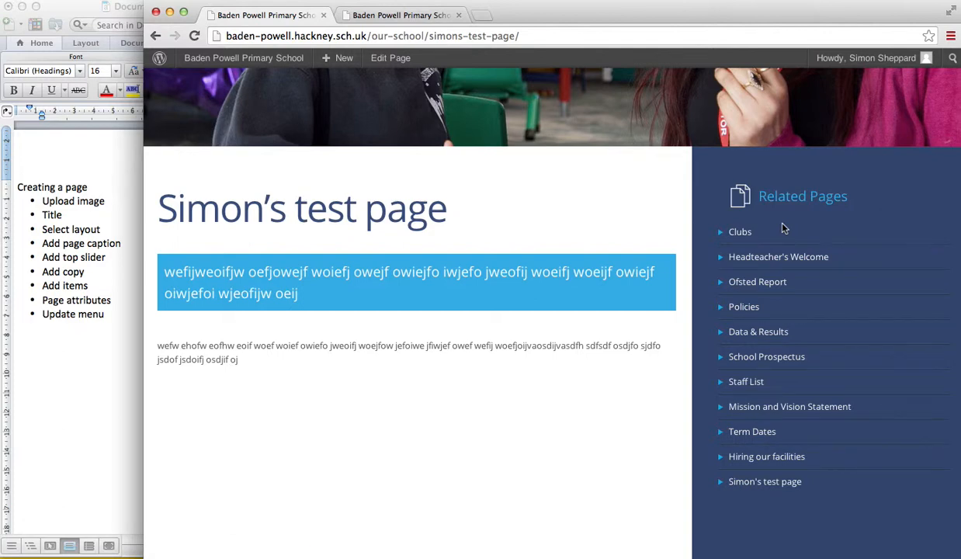
pyautogui.scroll(5, 784, 228)
pyautogui.scroll(3, 783, 228)
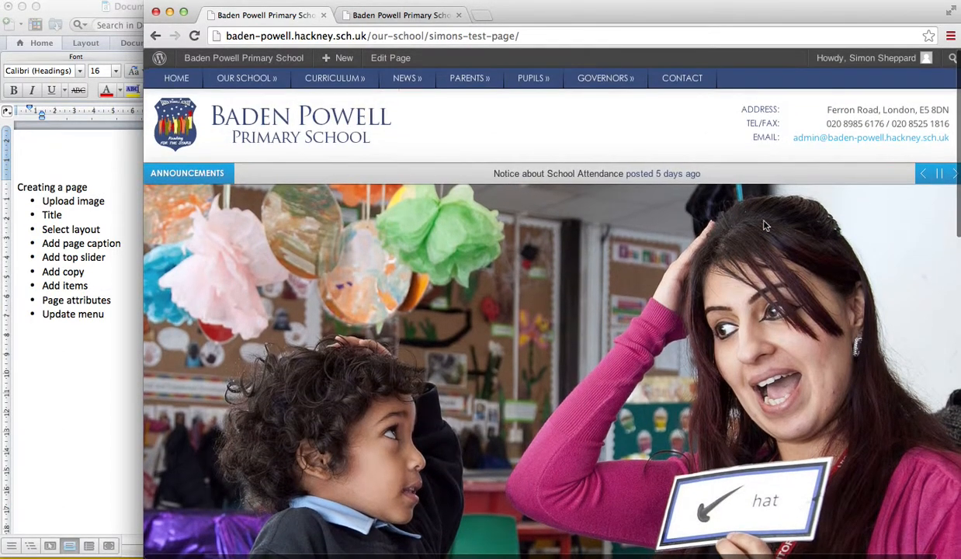
# - Return to the admin dashboard and examine the main navigation's drop-down menus on the published school vision page
pyautogui.moveTo(302, 55)
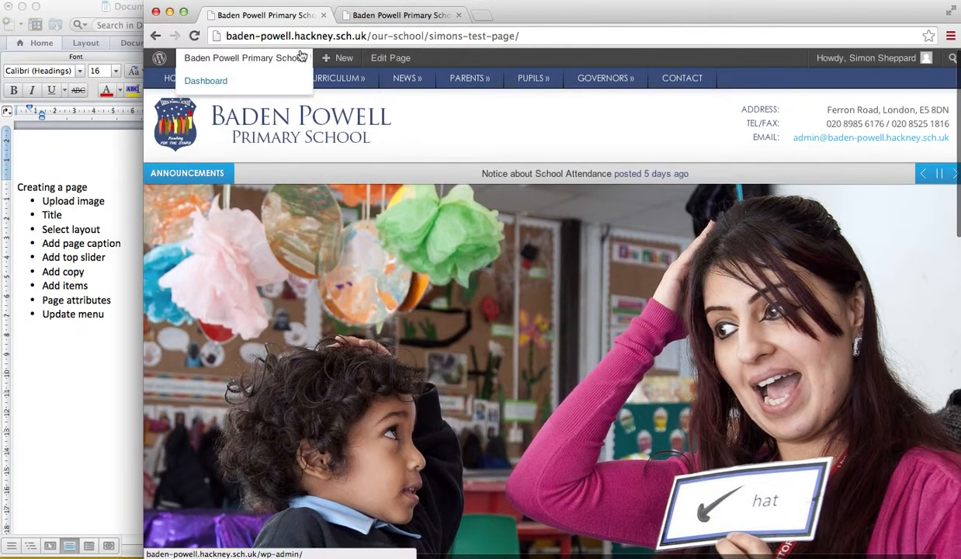
pyautogui.click(251, 78)
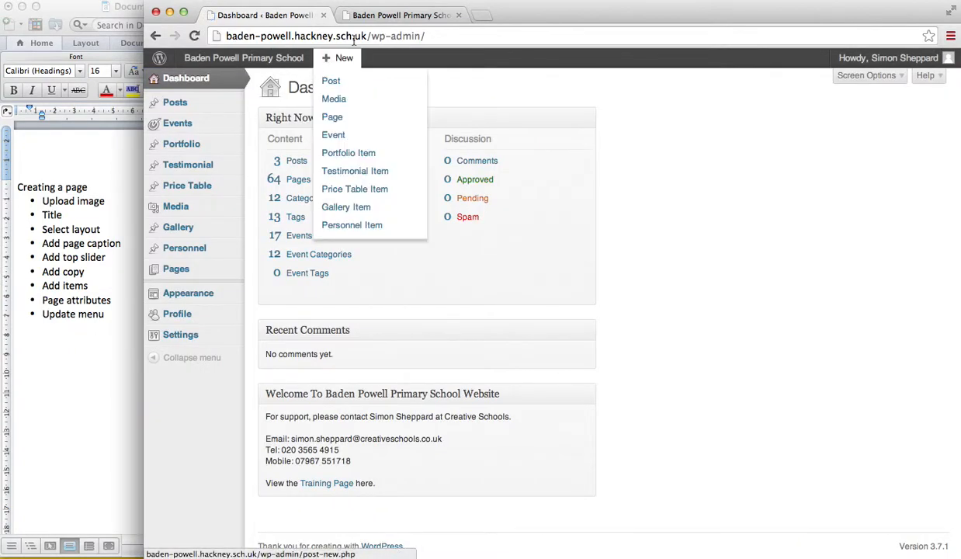
pyautogui.click(373, 19)
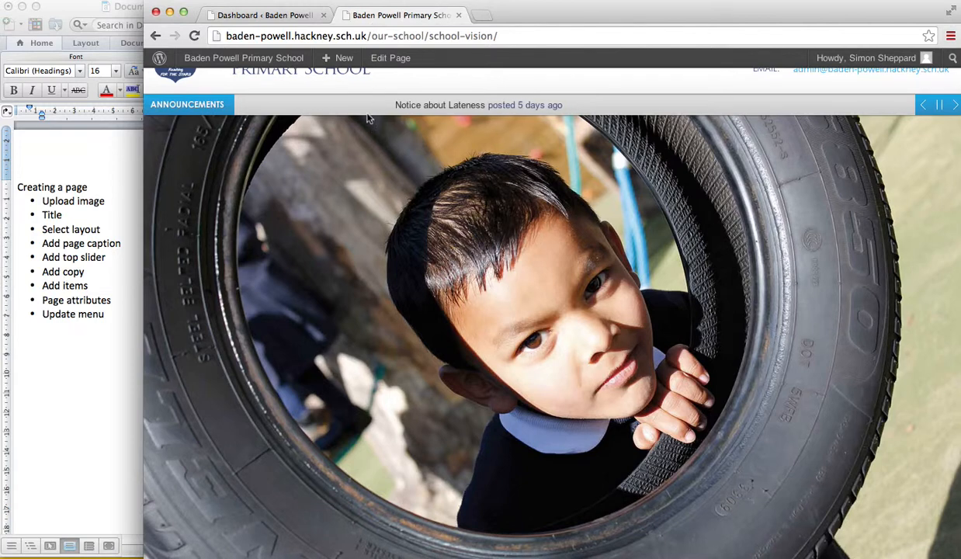
pyautogui.scroll(2, 327, 155)
pyautogui.moveTo(262, 81)
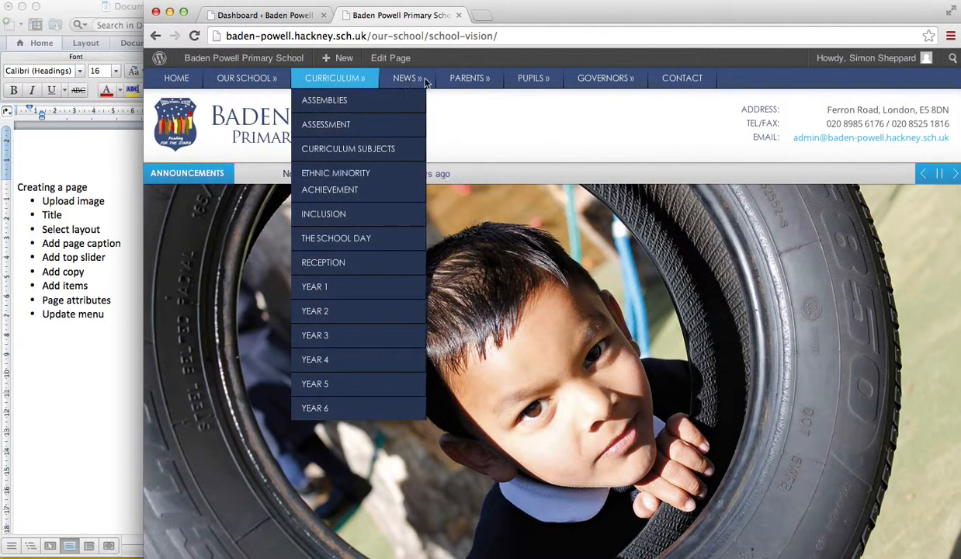
pyautogui.click(271, 20)
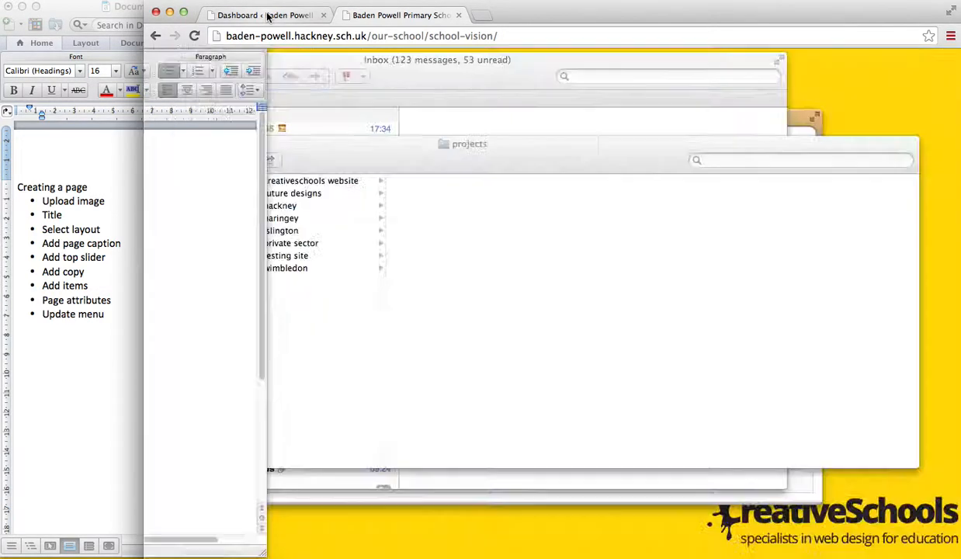
# - Open the menu editor, add the new test page to the Baden Powell New menu and locate its entry in the menu structure
pyautogui.moveTo(196, 293)
pyautogui.click(269, 295)
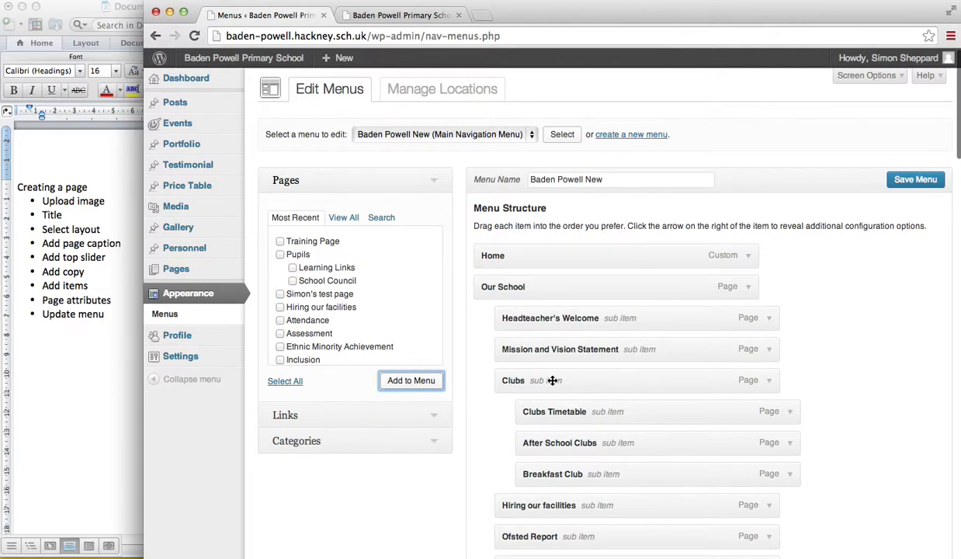
pyautogui.scroll(-10, 552, 381)
pyautogui.scroll(-15, 552, 381)
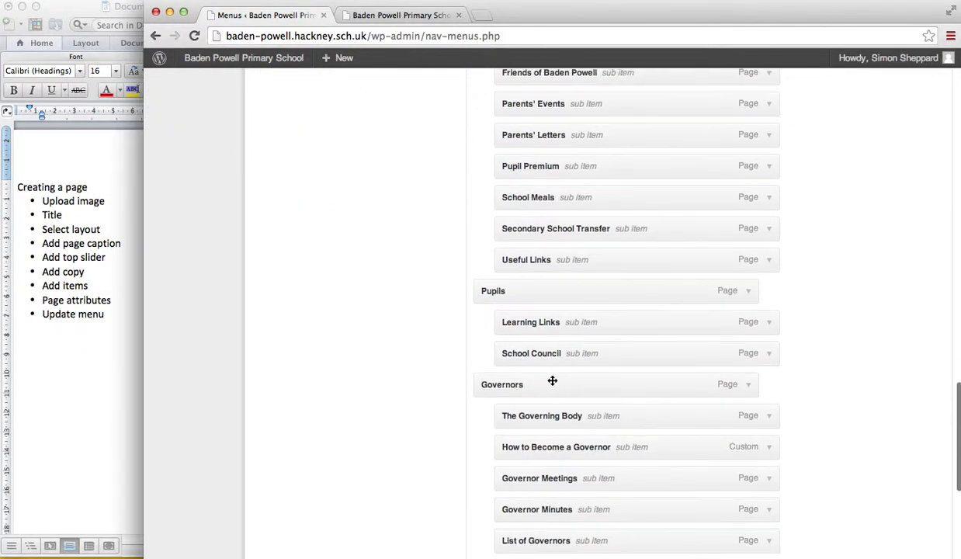
pyautogui.scroll(-6, 552, 381)
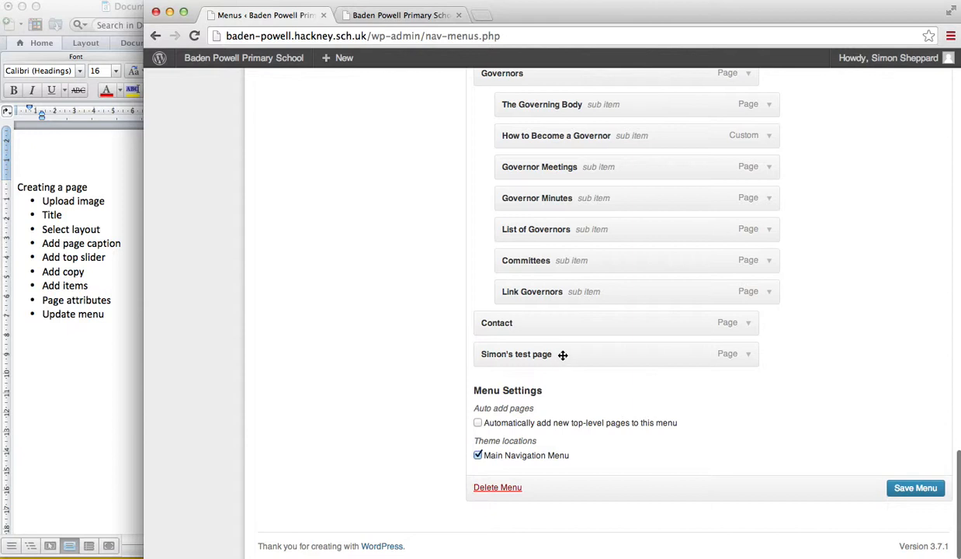
# - Move the new test page to be the first sub item under Our School, above Headteacher's Welcome, and save the menu
pyautogui.moveTo(563, 353); pyautogui.dragTo(570, 165)
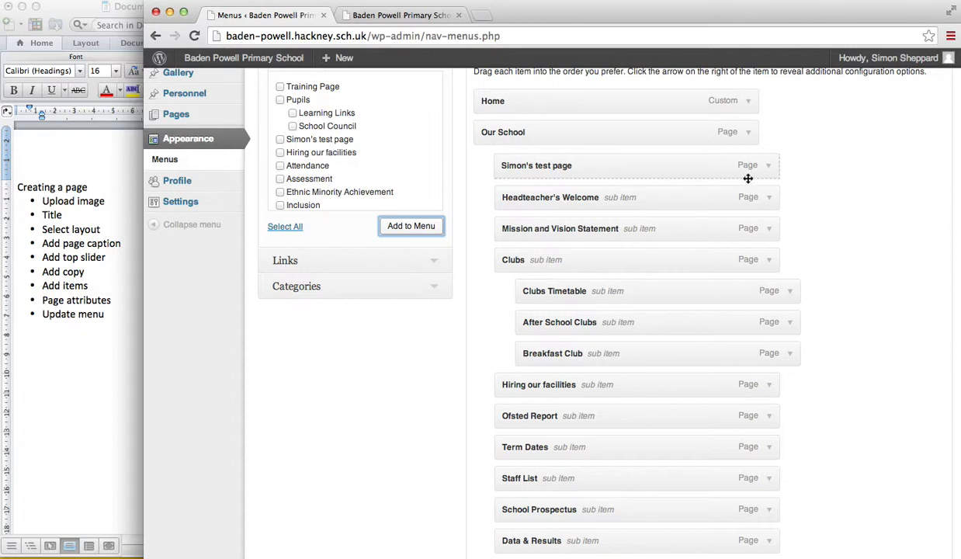
pyautogui.moveTo(747, 179); pyautogui.dragTo(809, 179)
pyautogui.scroll(5, 846, 191)
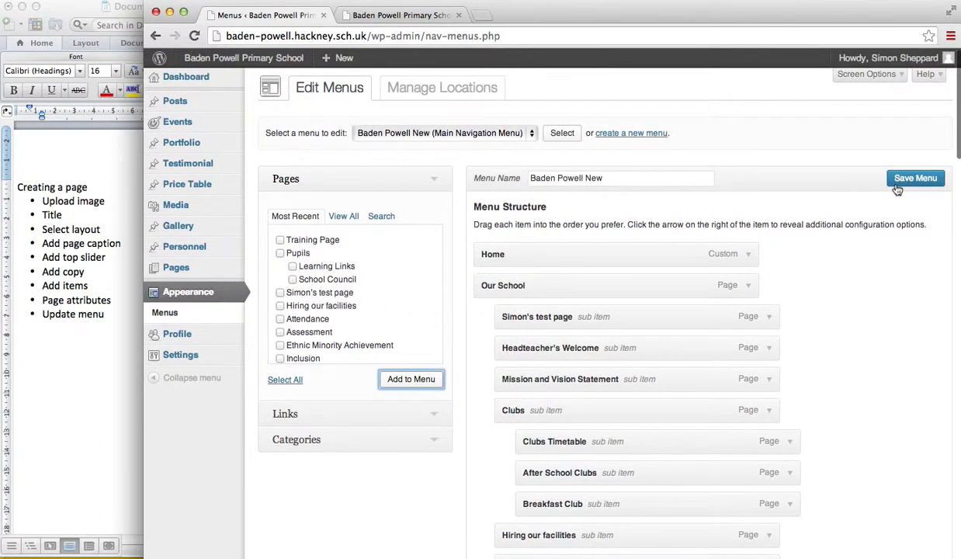
pyautogui.click(907, 183)
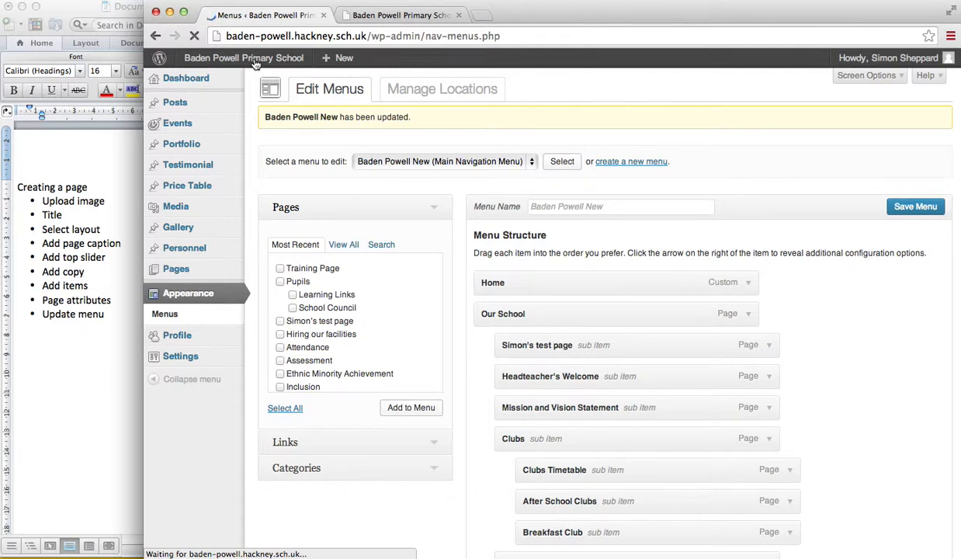
# - Visit the live site, open the new test page from the Our School navigation menu and check its image, caption, copy and related pages
pyautogui.moveTo(253, 61)
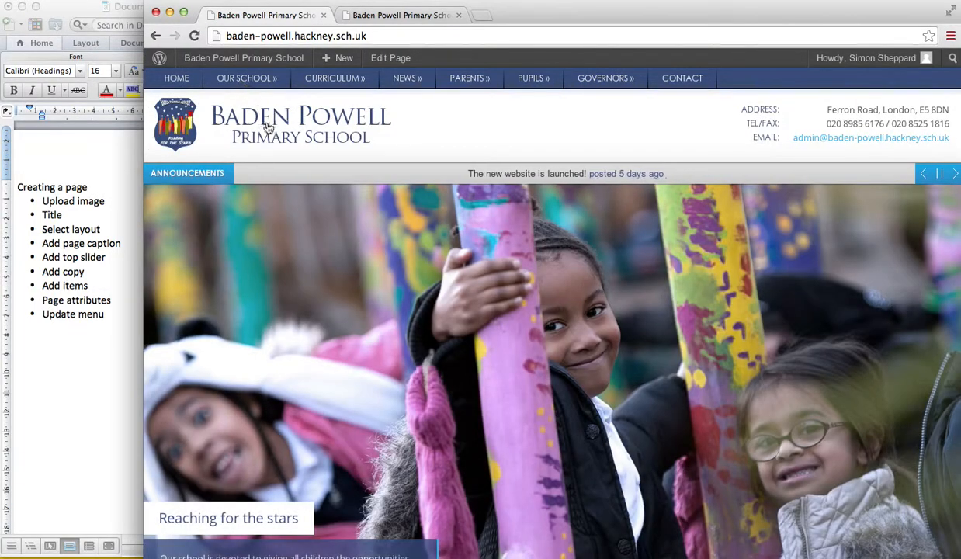
pyautogui.moveTo(256, 85)
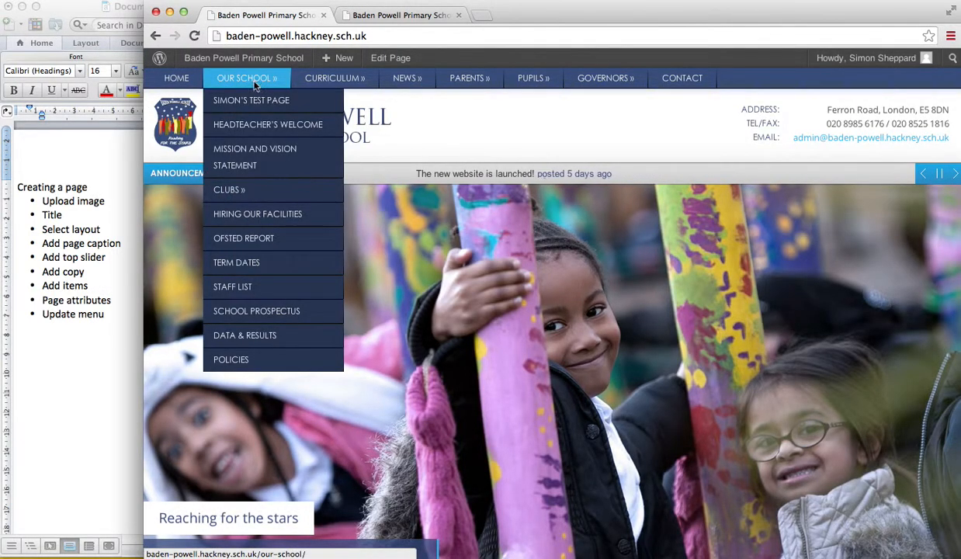
pyautogui.click(255, 101)
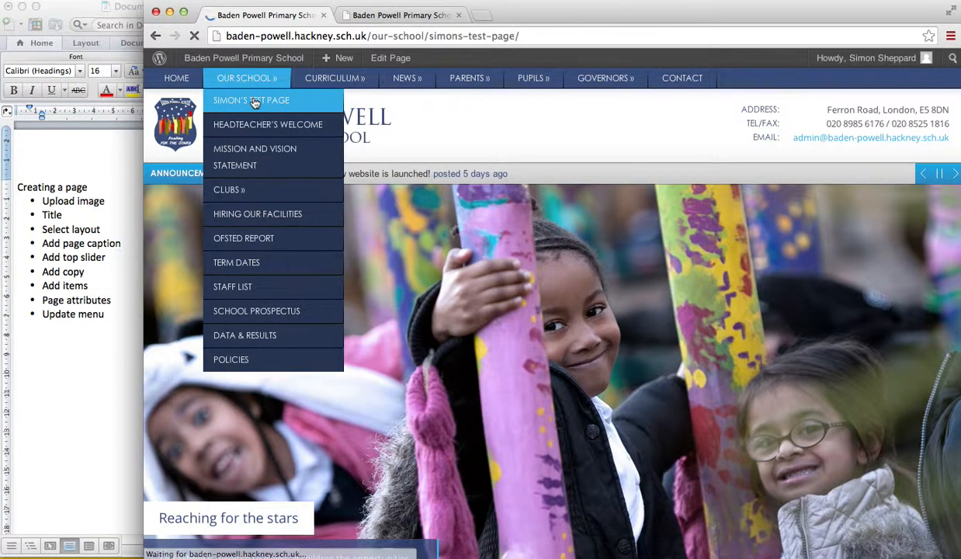
pyautogui.scroll(-5, 381, 189)
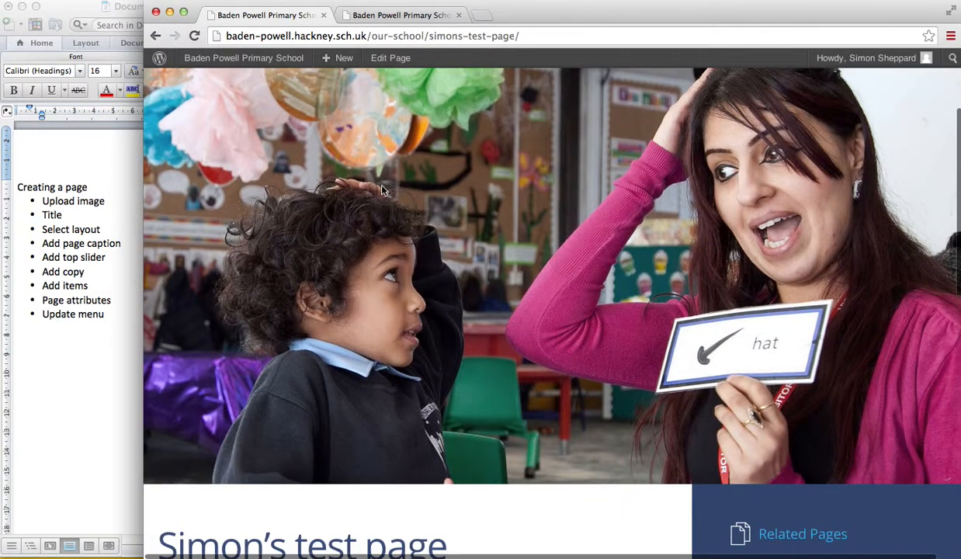
pyautogui.scroll(-8, 381, 188)
pyautogui.scroll(-2, 381, 189)
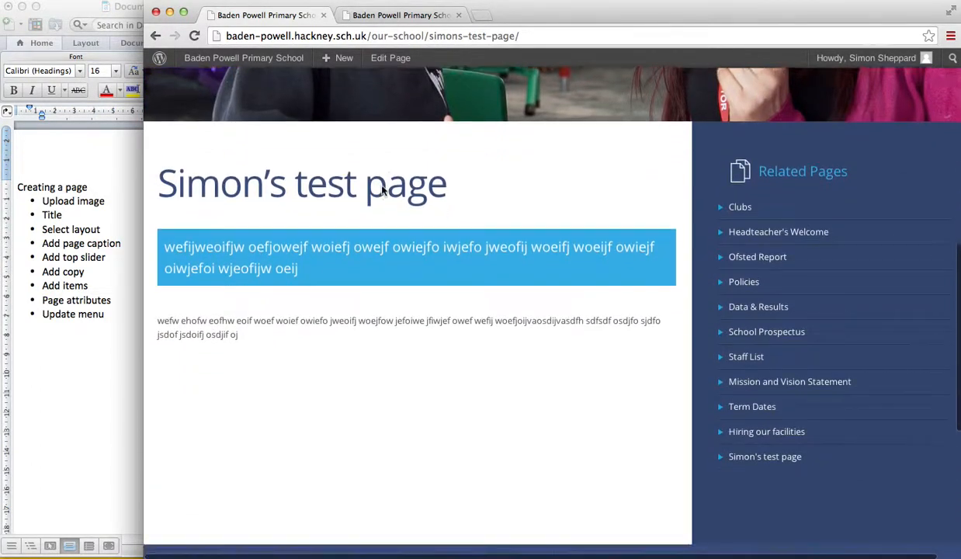
pyautogui.scroll(8, 381, 188)
pyautogui.scroll(3, 381, 188)
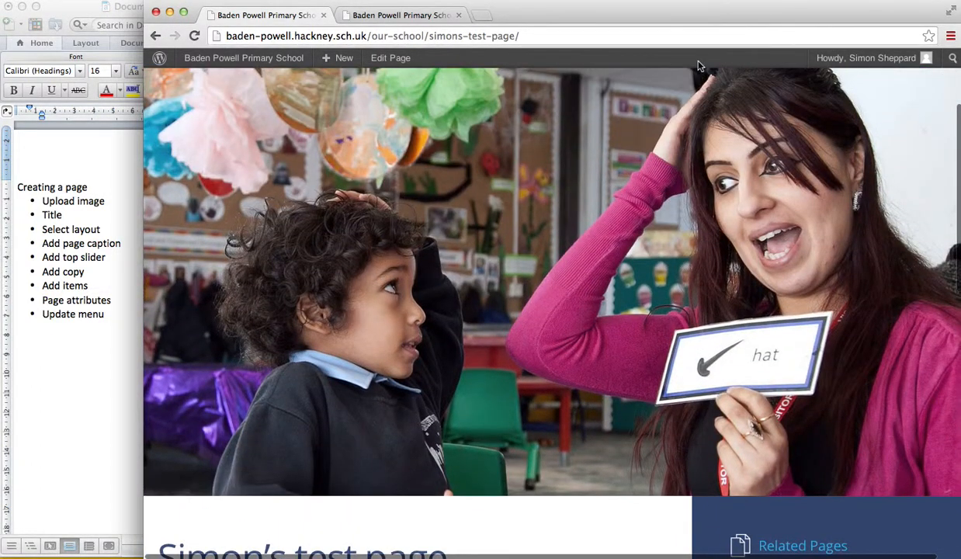